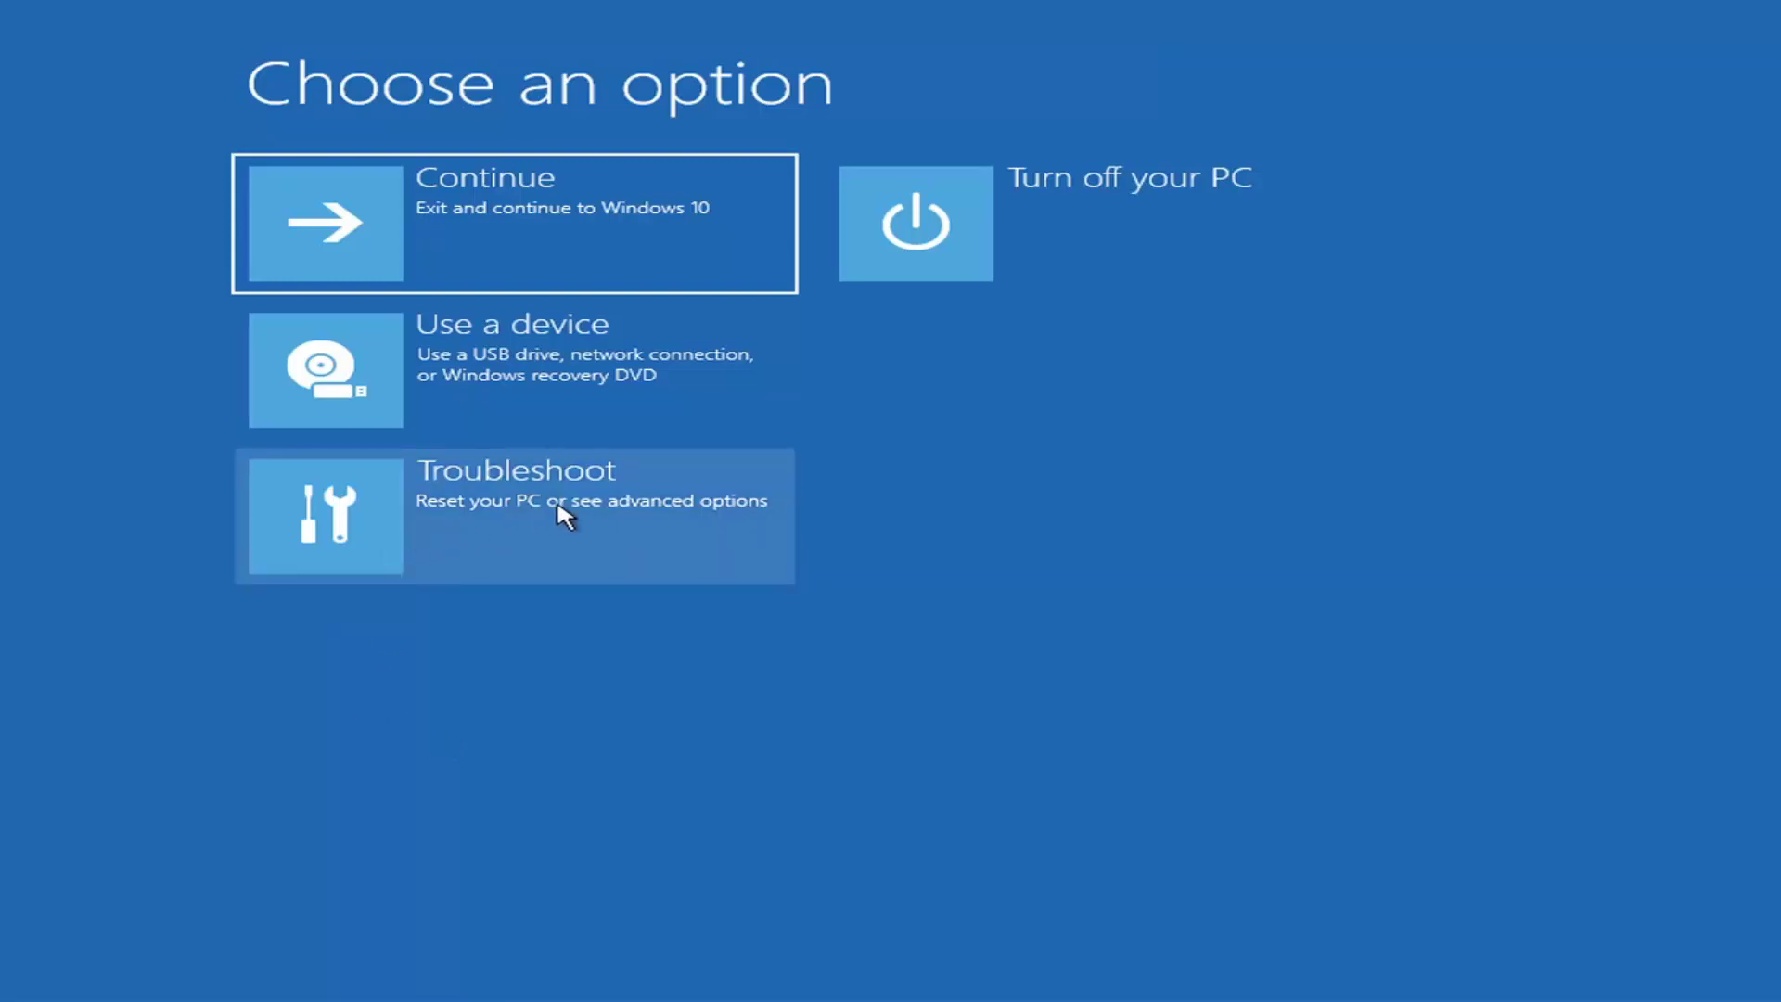
# Run Startup Repair from Troubleshoot > Advanced options
pyautogui.click(667, 528)
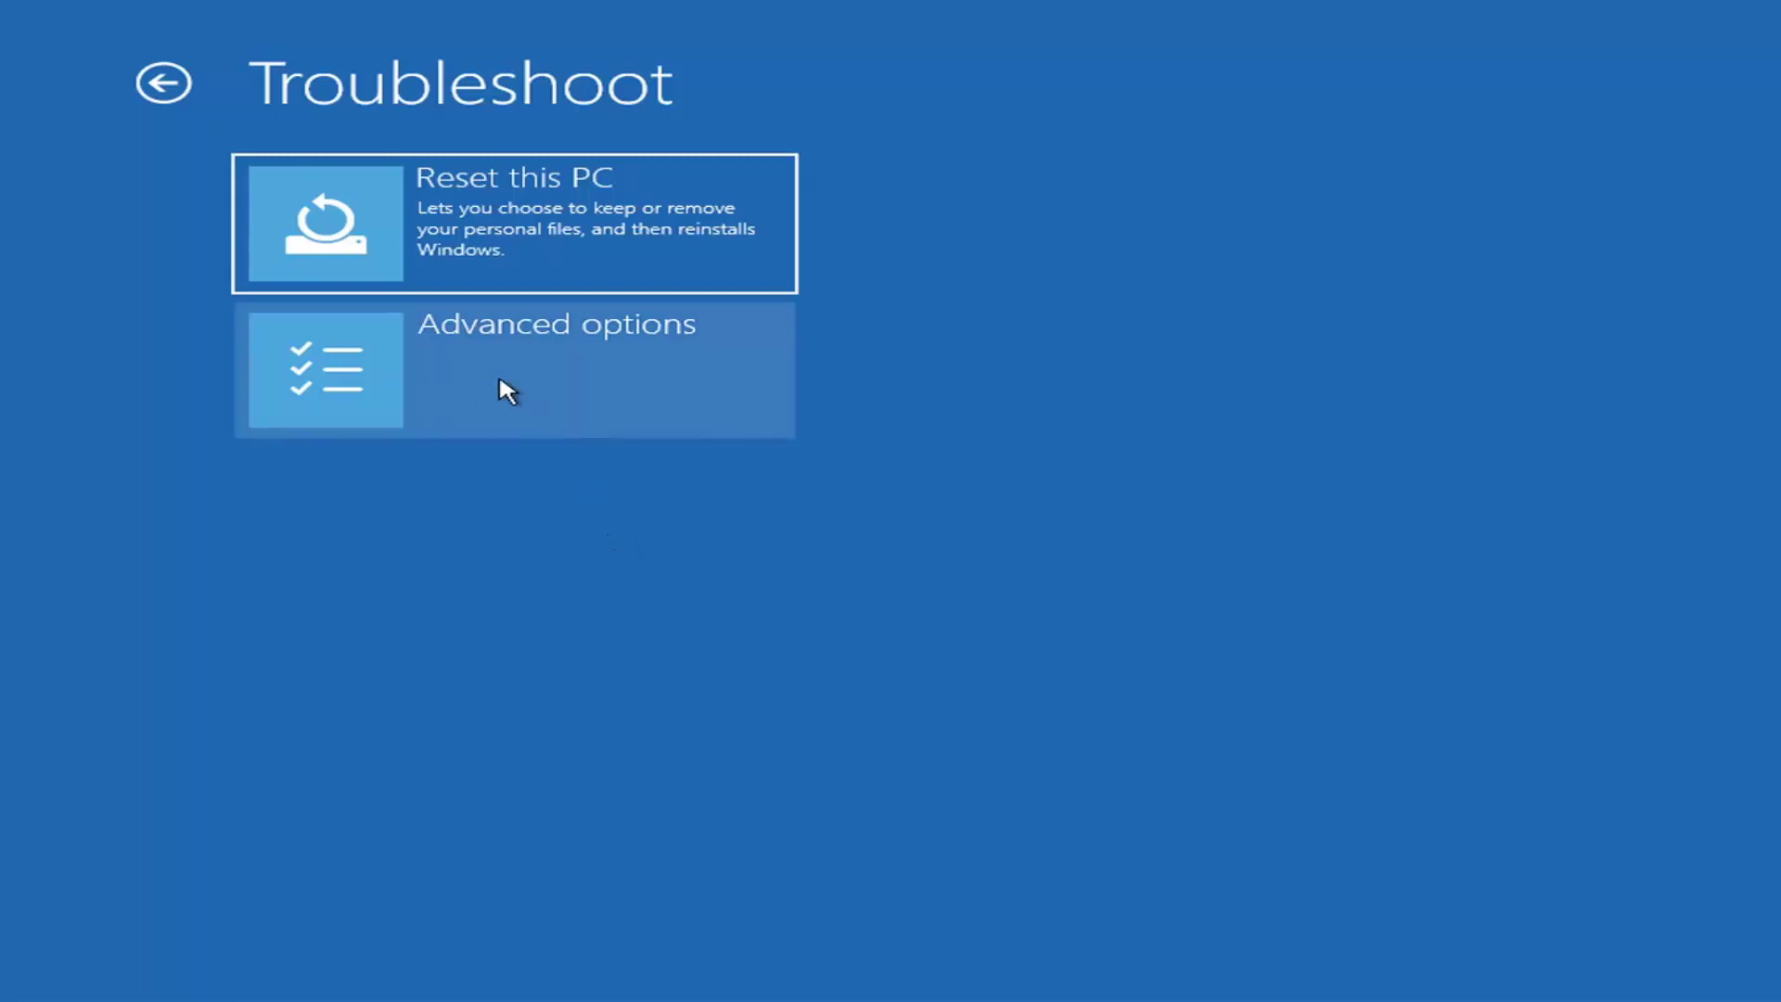
pyautogui.click(549, 367)
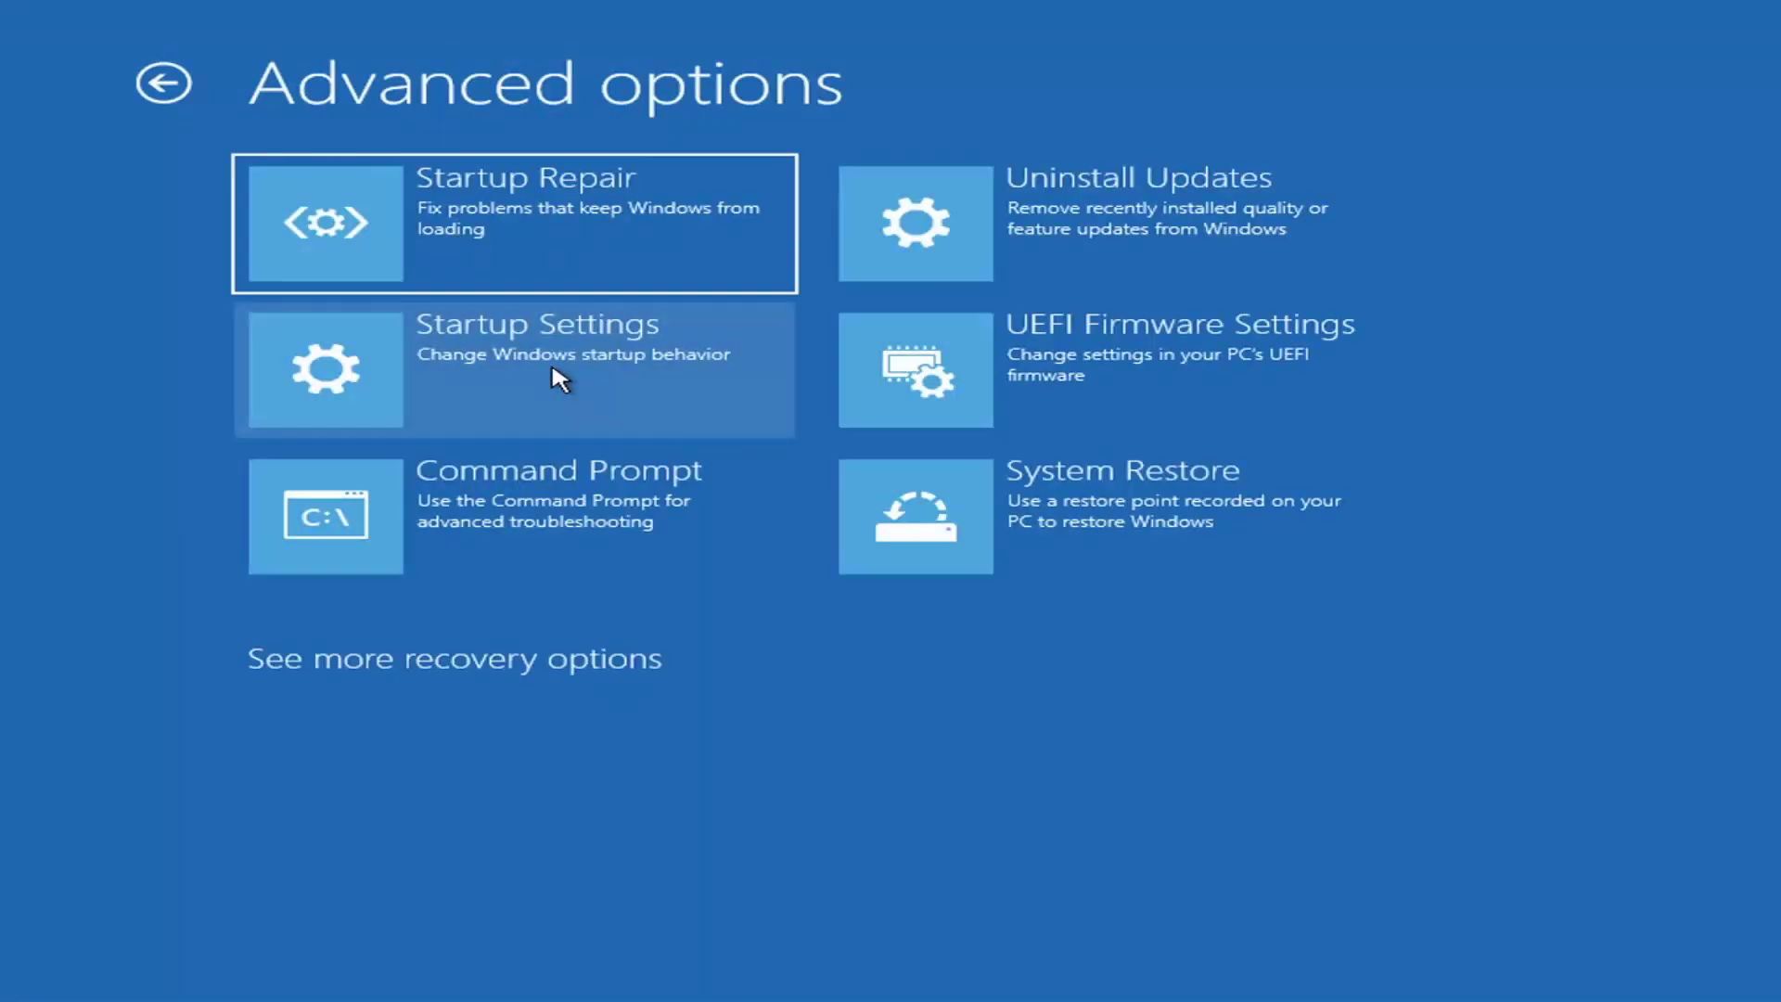
pyautogui.click(480, 239)
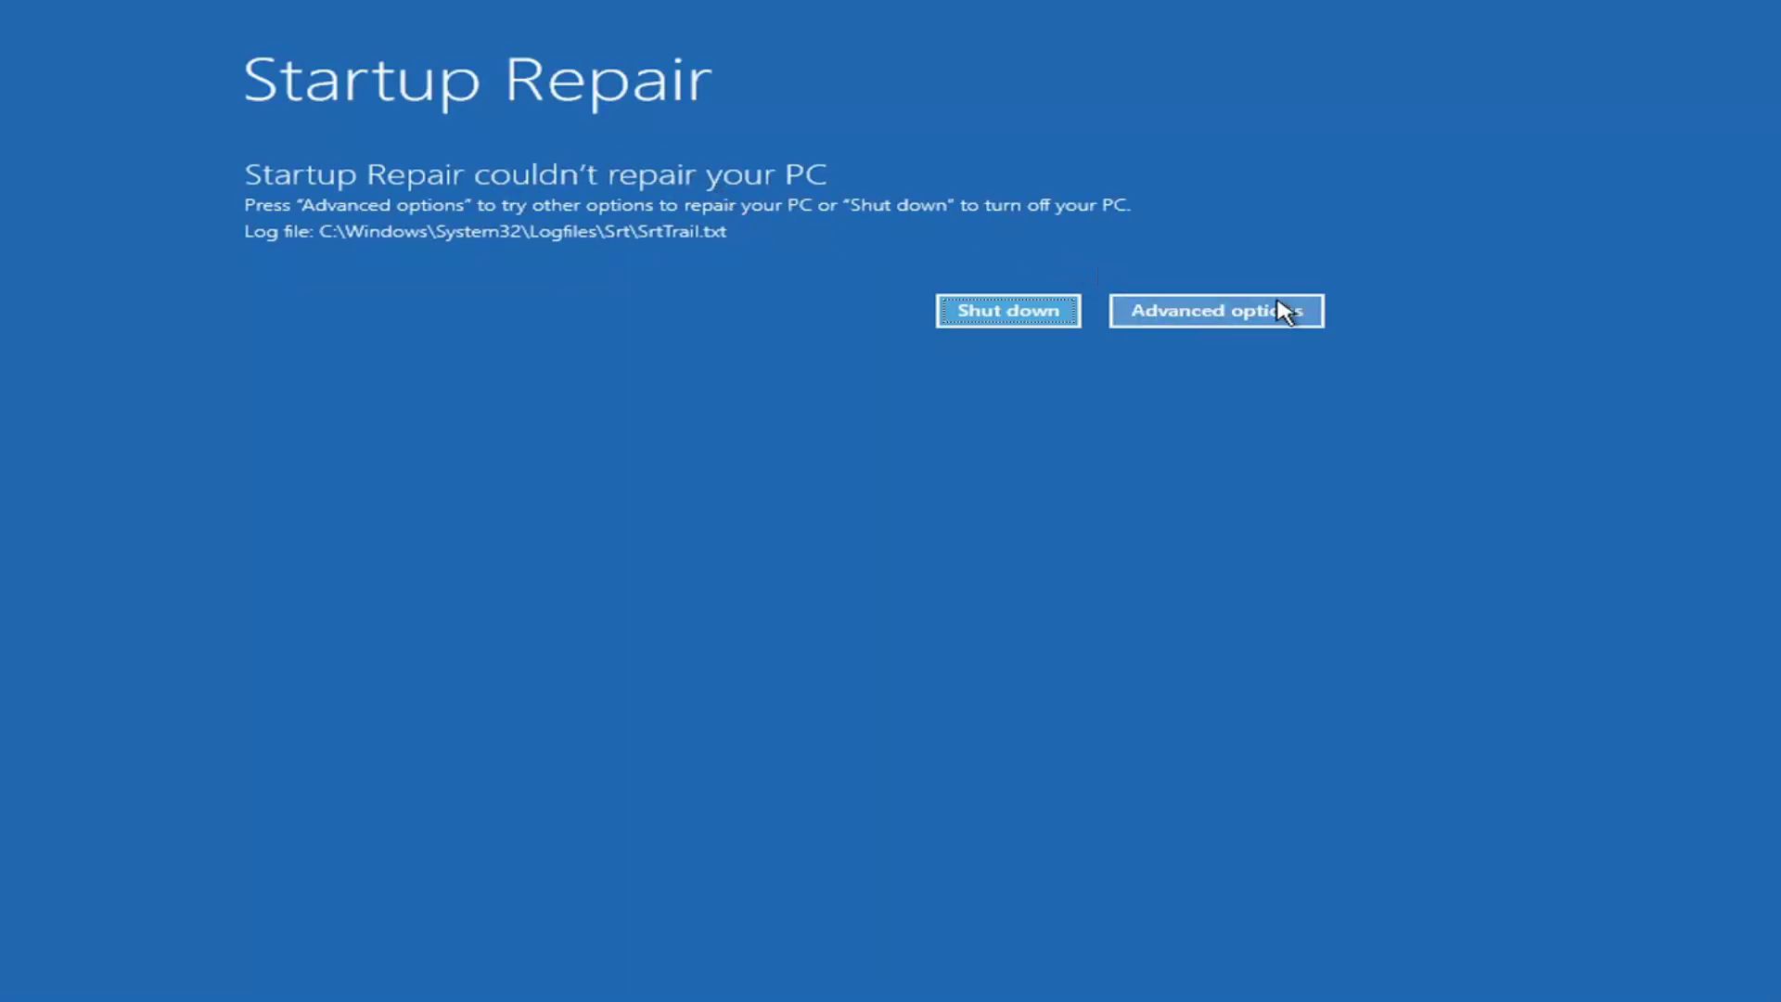
# Leave the failed repair and restart through Troubleshoot > Advanced options > Startup Settings
pyautogui.click(1239, 314)
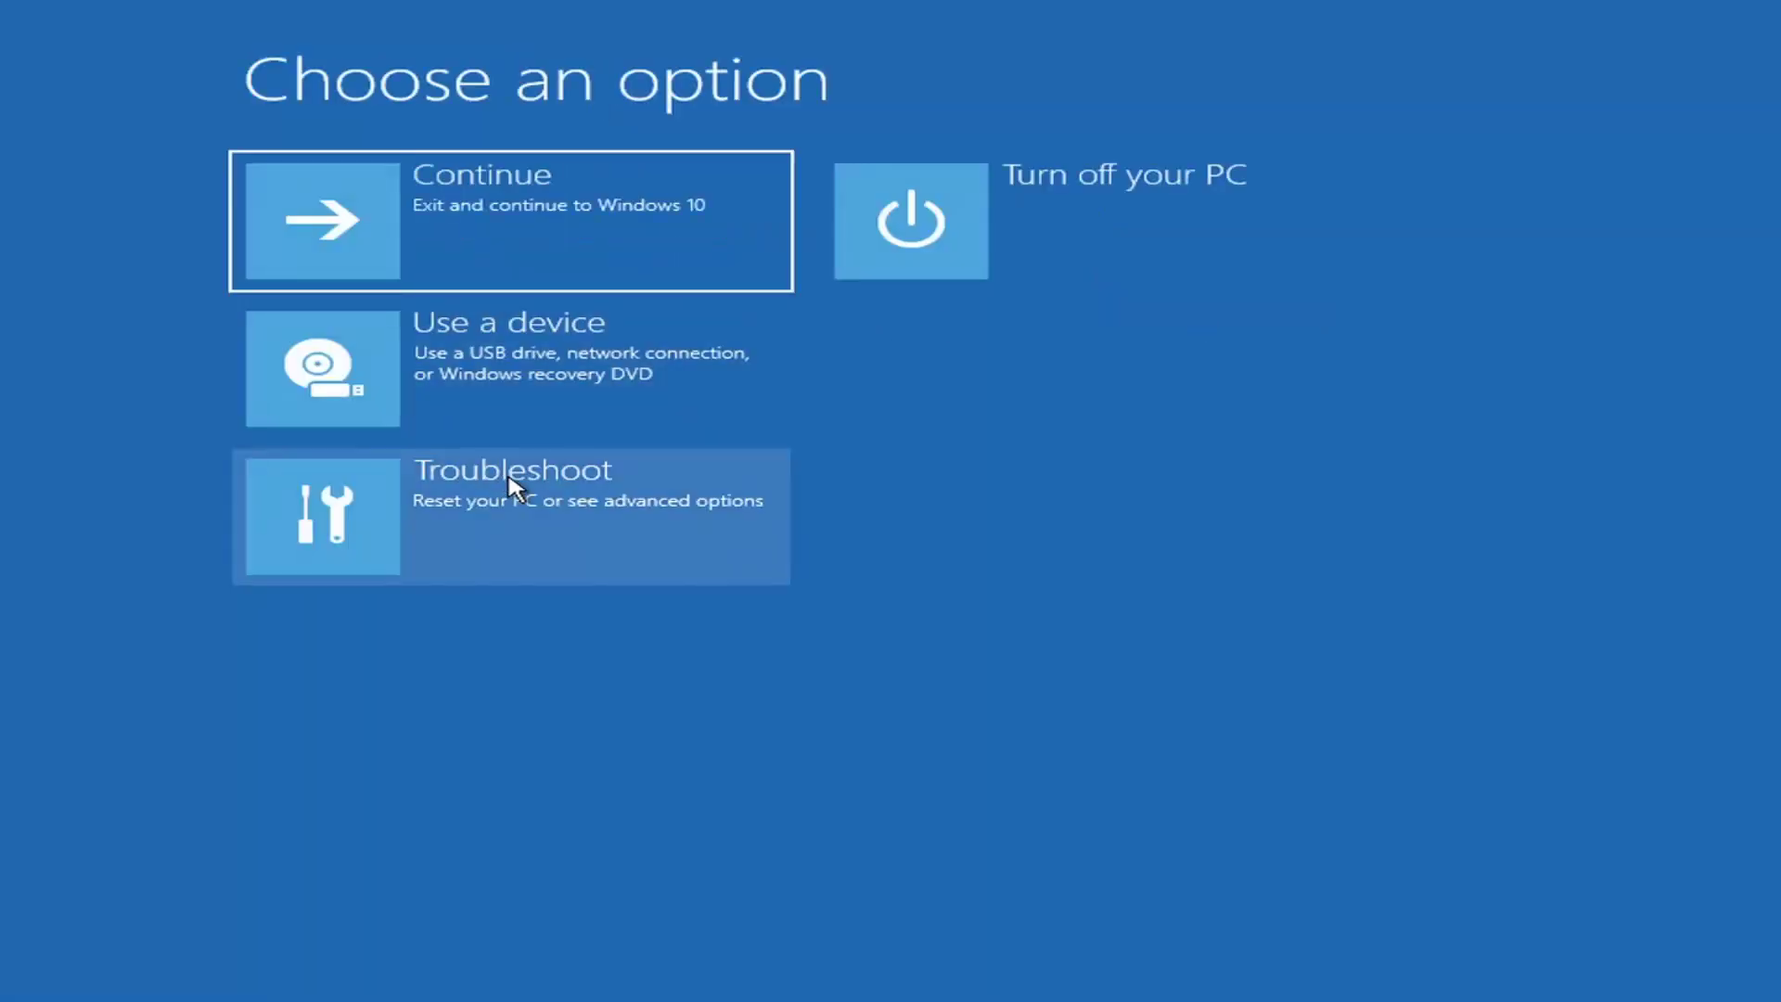
pyautogui.click(442, 524)
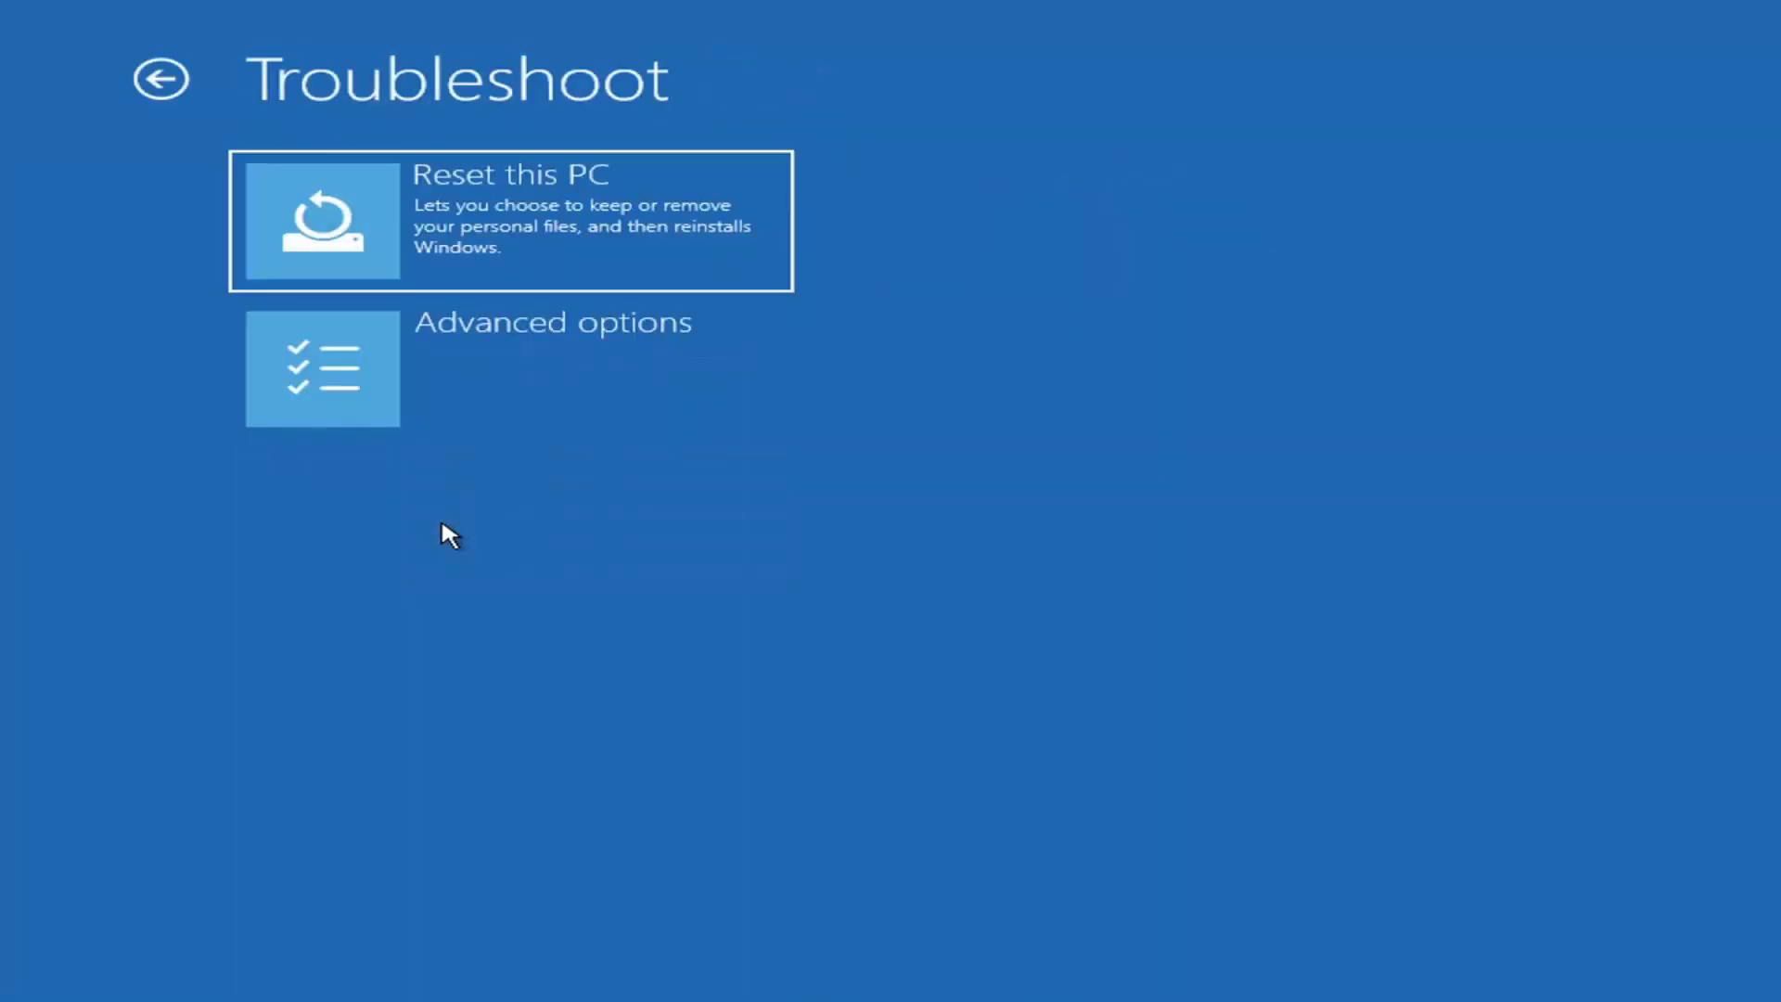
pyautogui.click(460, 378)
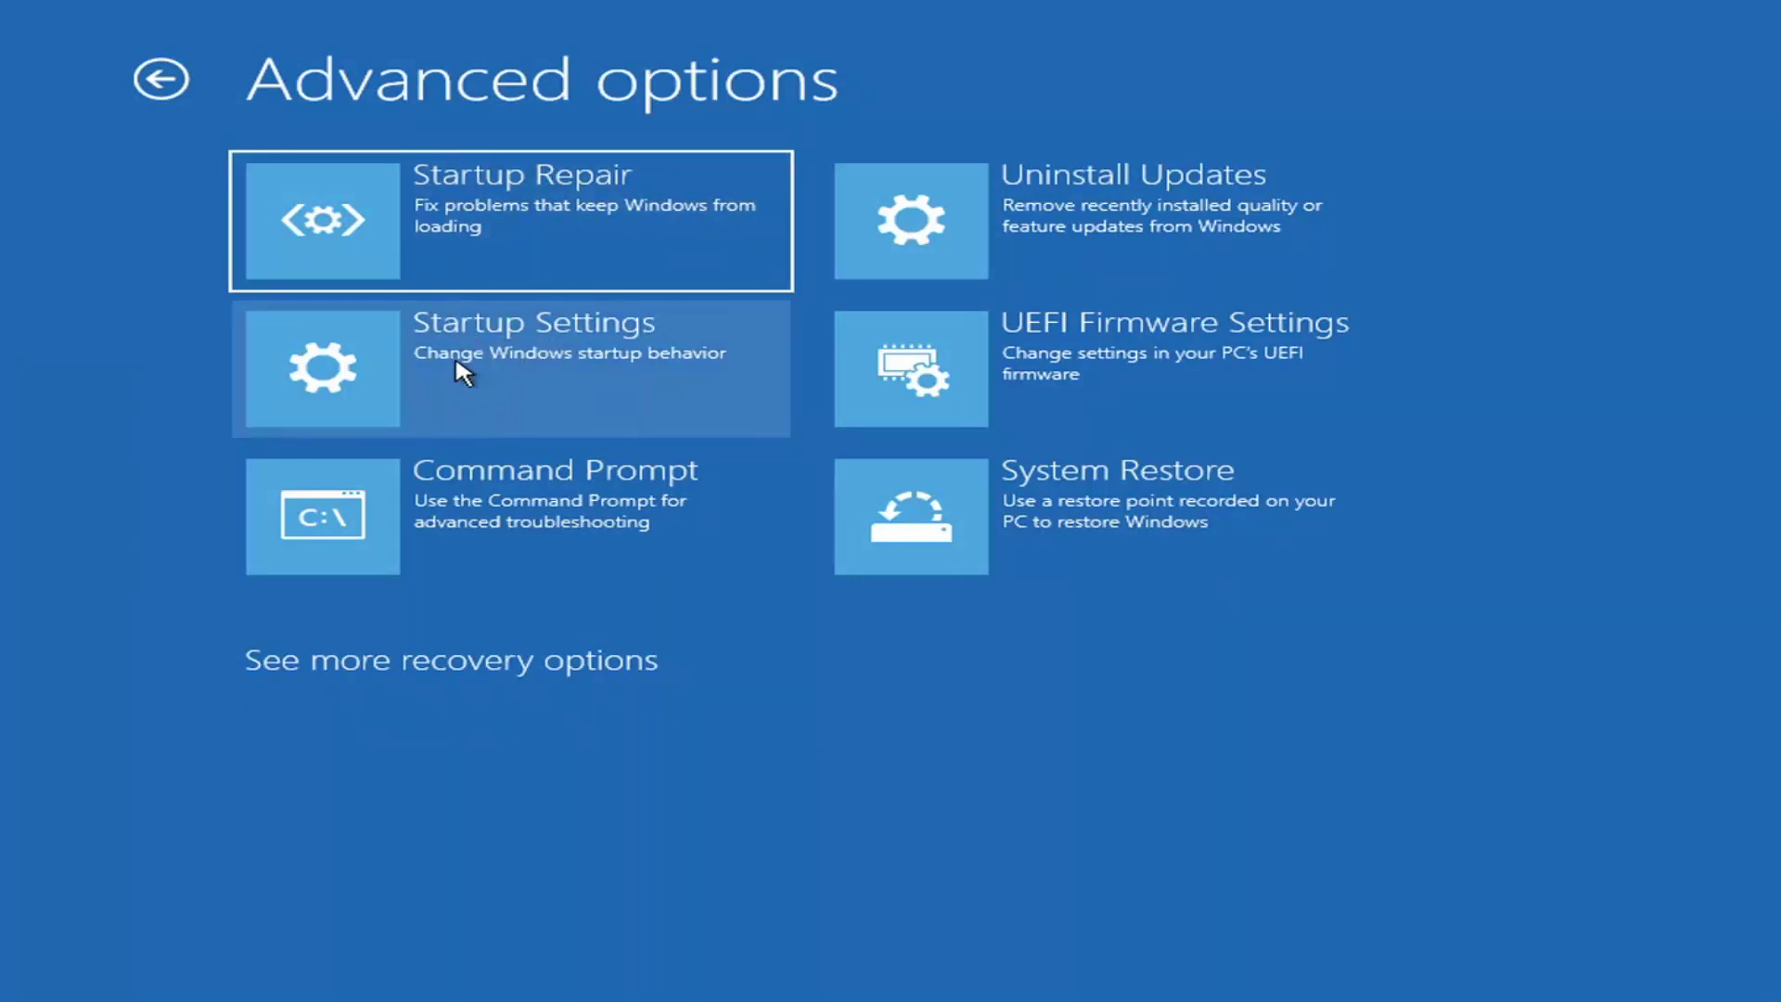
pyautogui.click(460, 359)
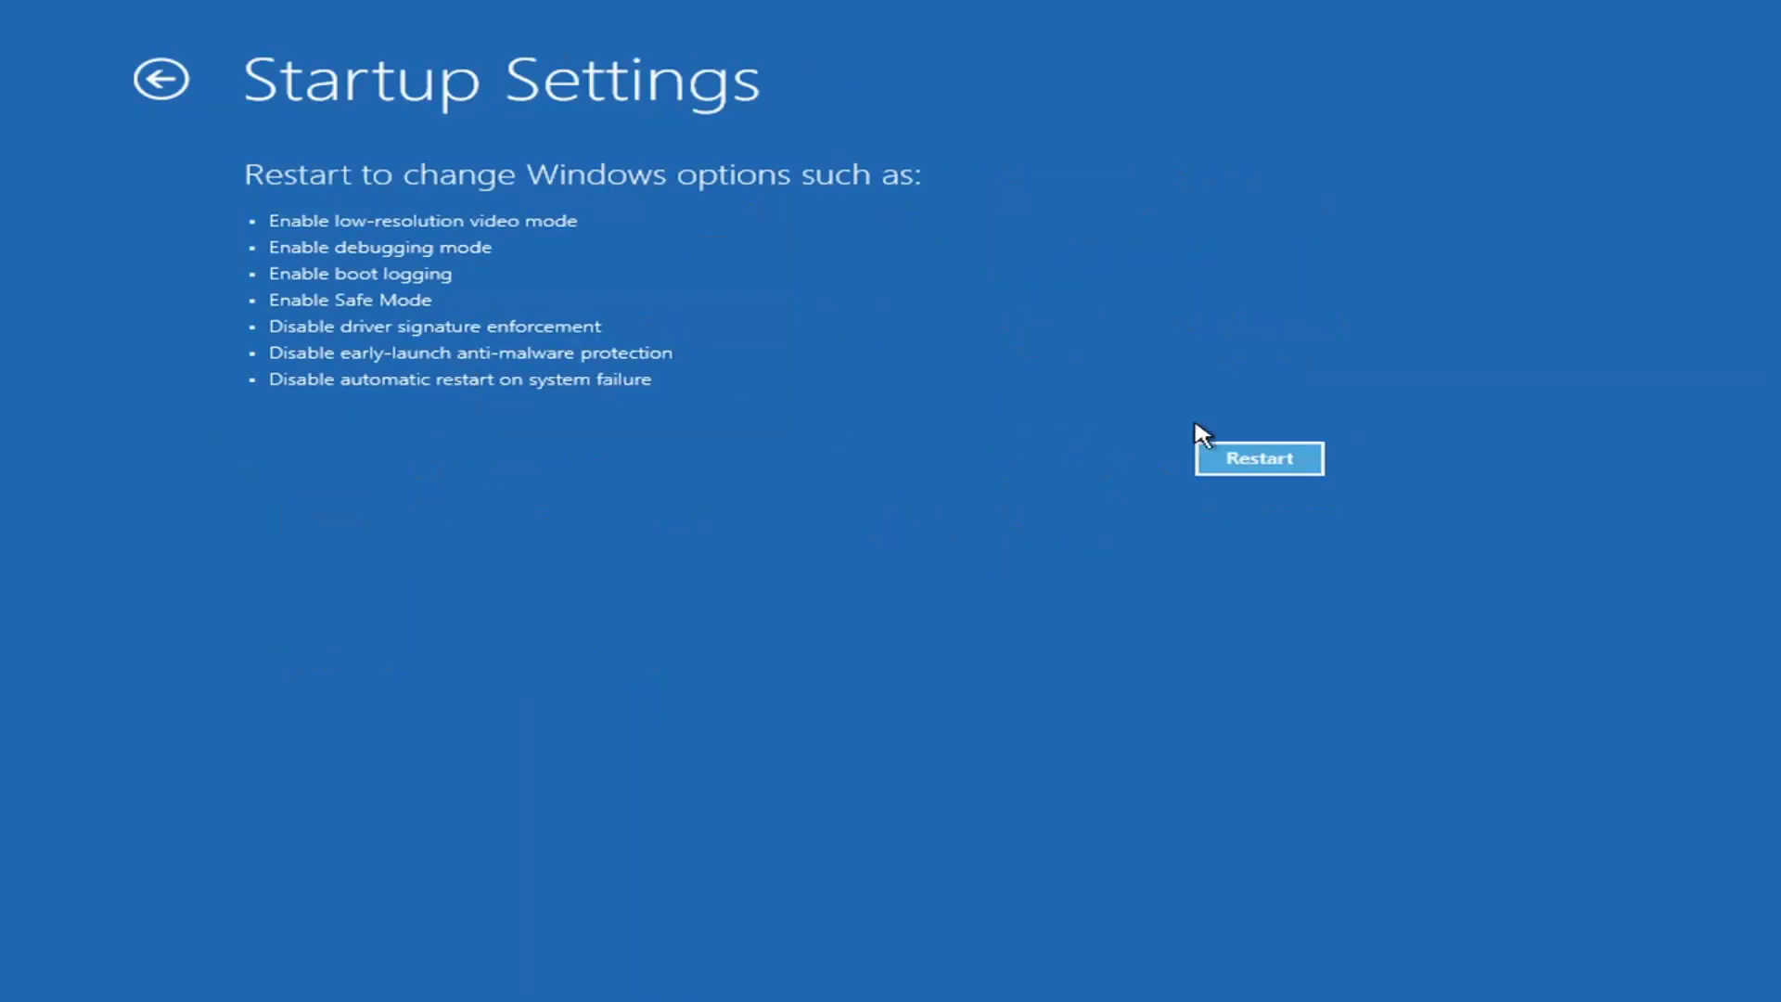
pyautogui.click(1248, 482)
# Look at the Uninstall Updates choices, then go back to Advanced options
pyautogui.click(159, 79)
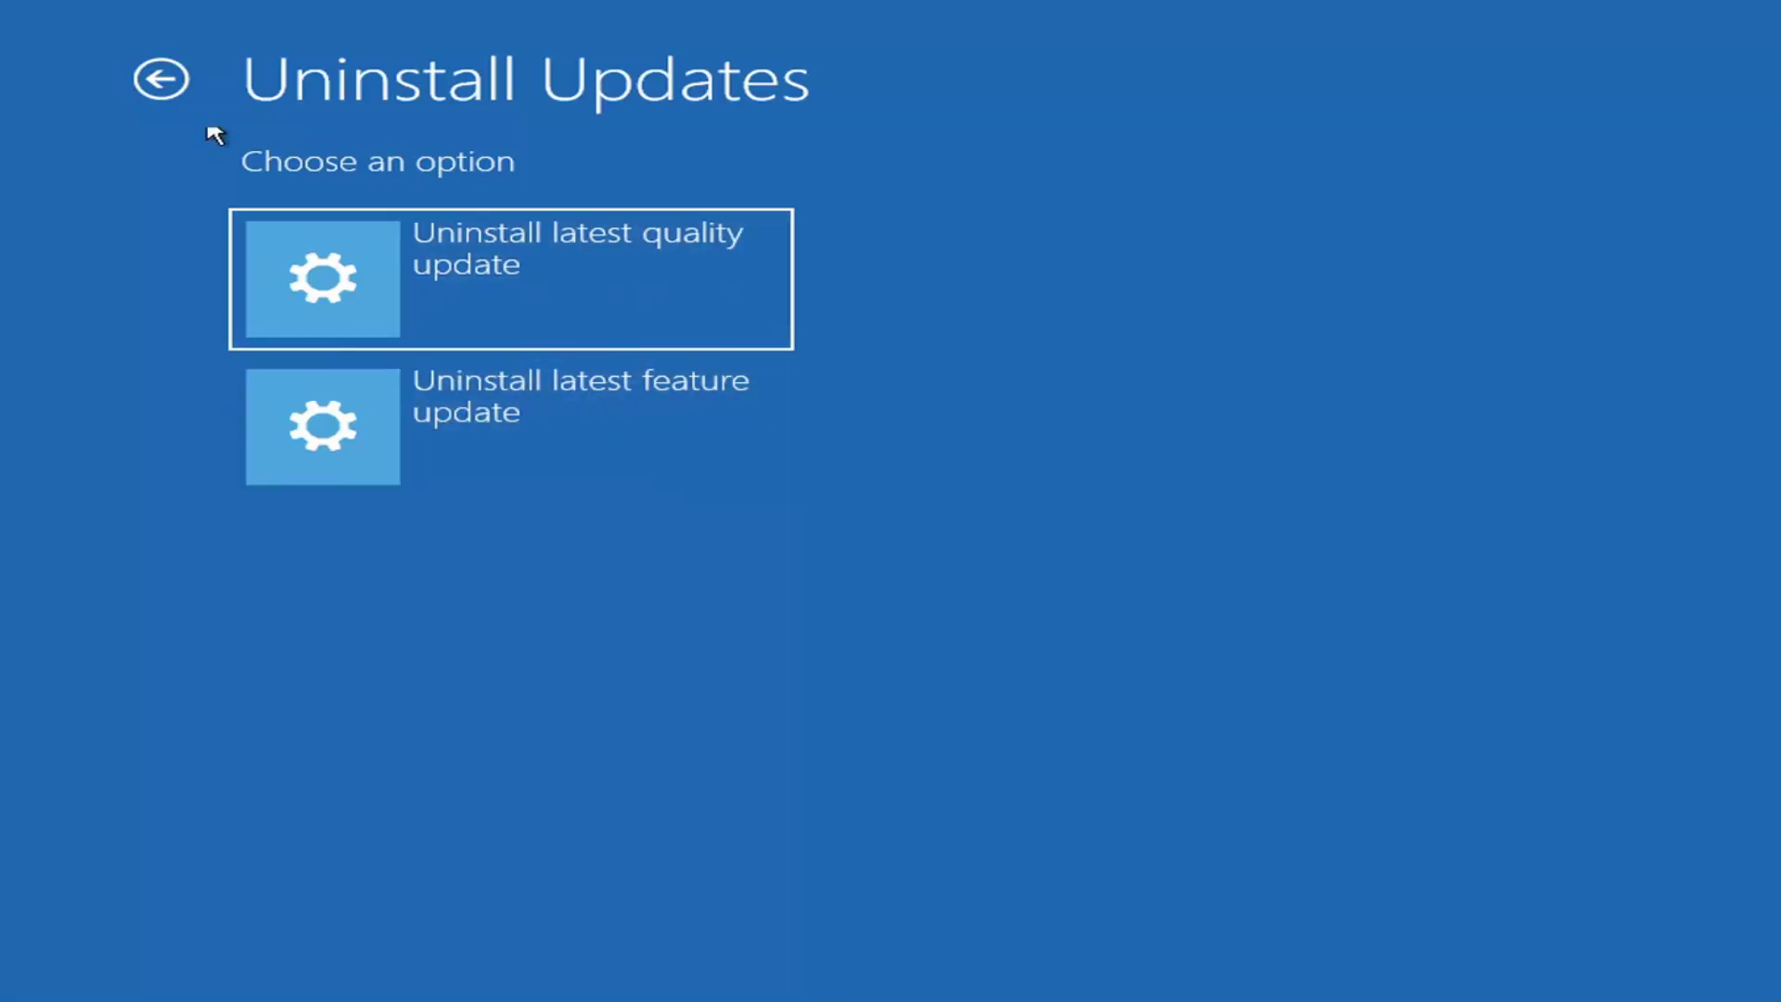
pyautogui.click(164, 78)
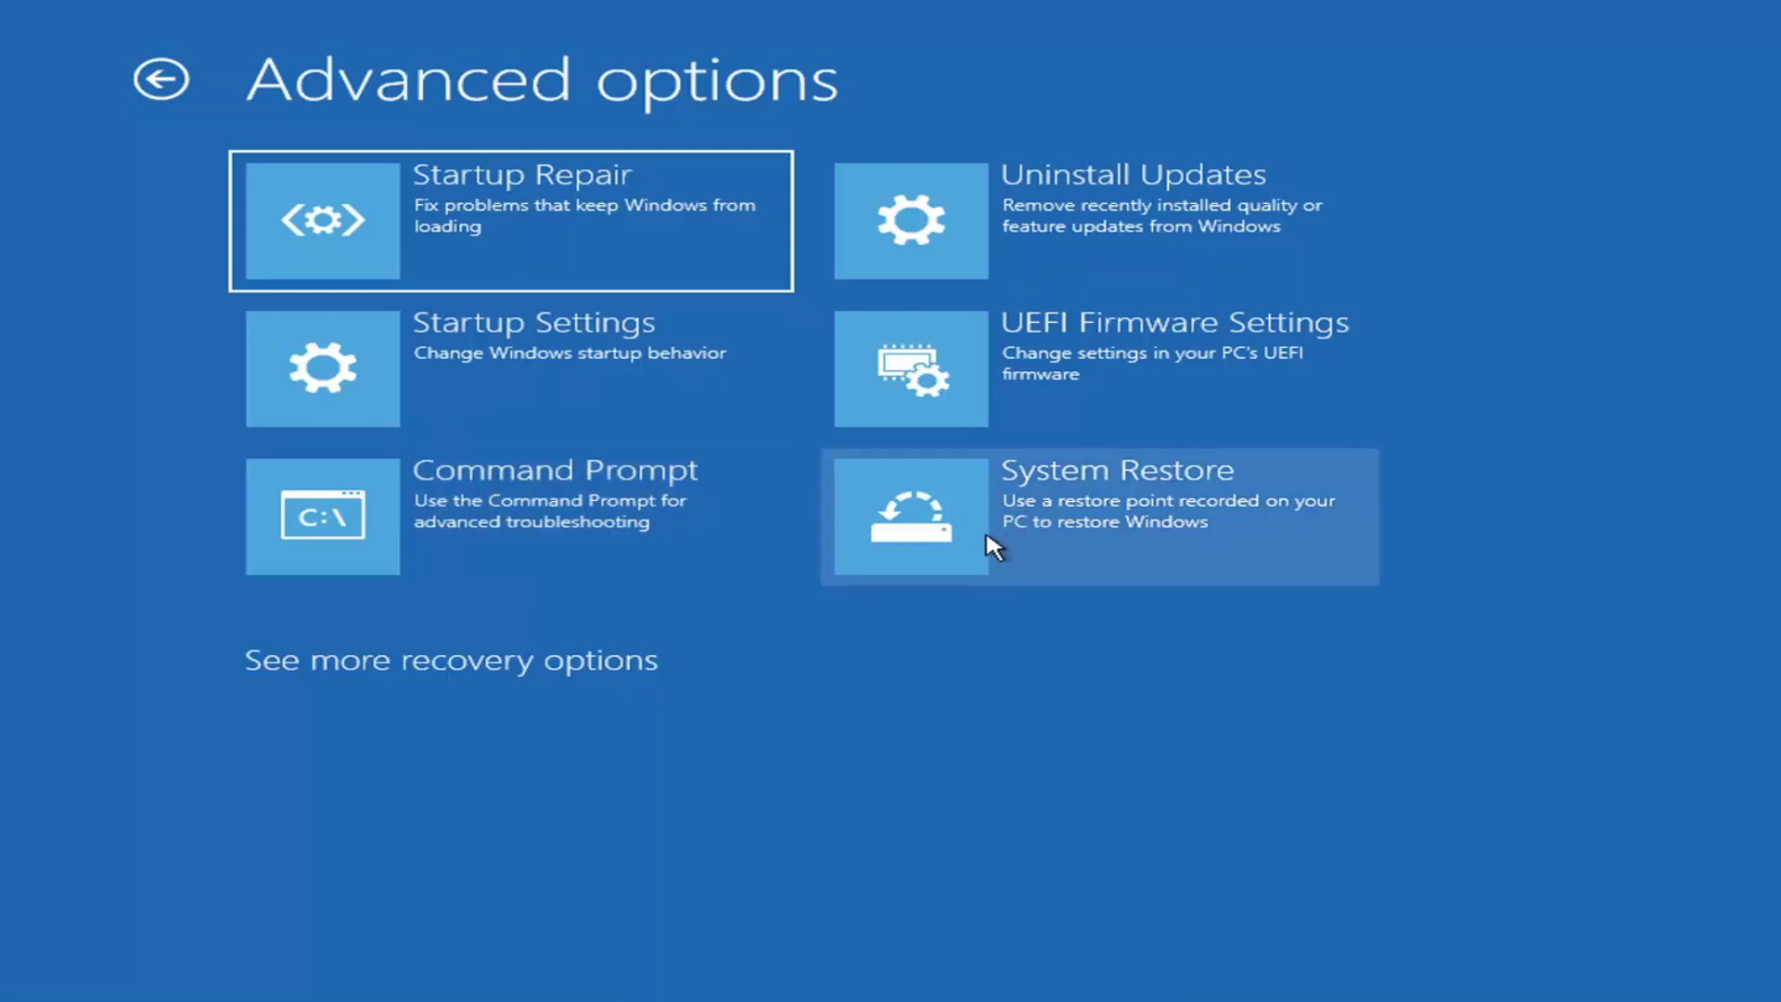
# In System Restore, select the 'Manual: Before Updates' restore point for drive C:
pyautogui.click(1197, 563)
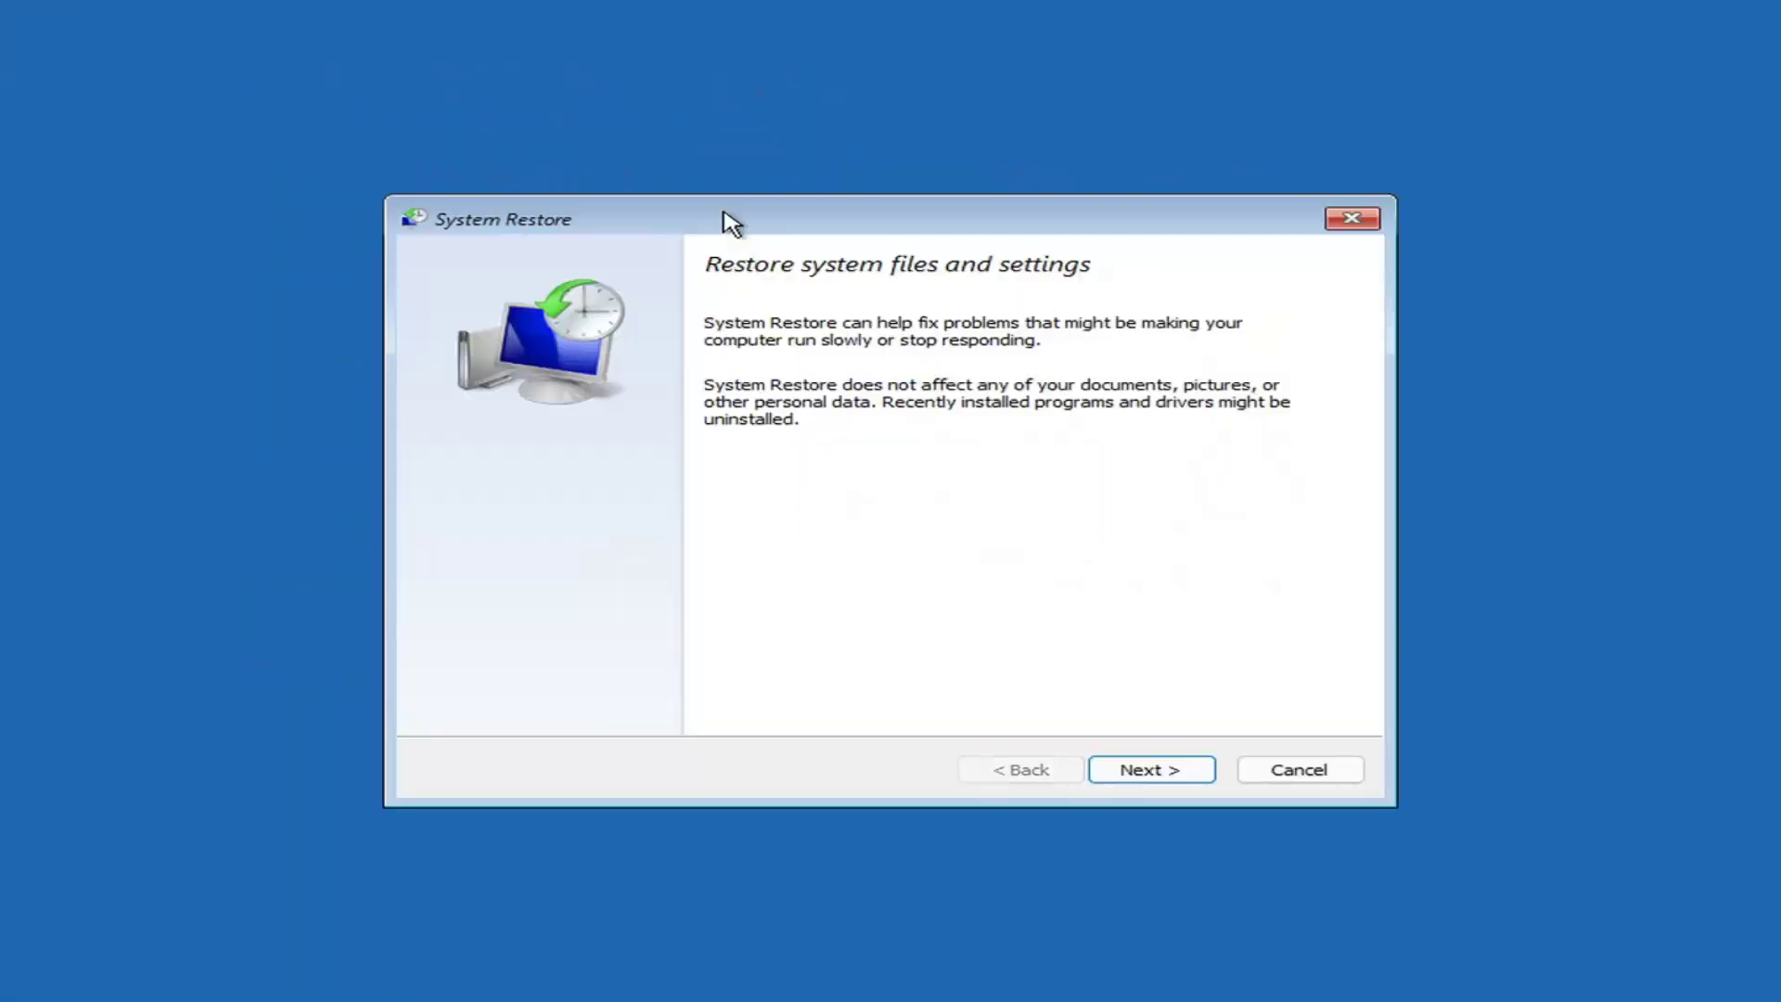
pyautogui.click(1130, 772)
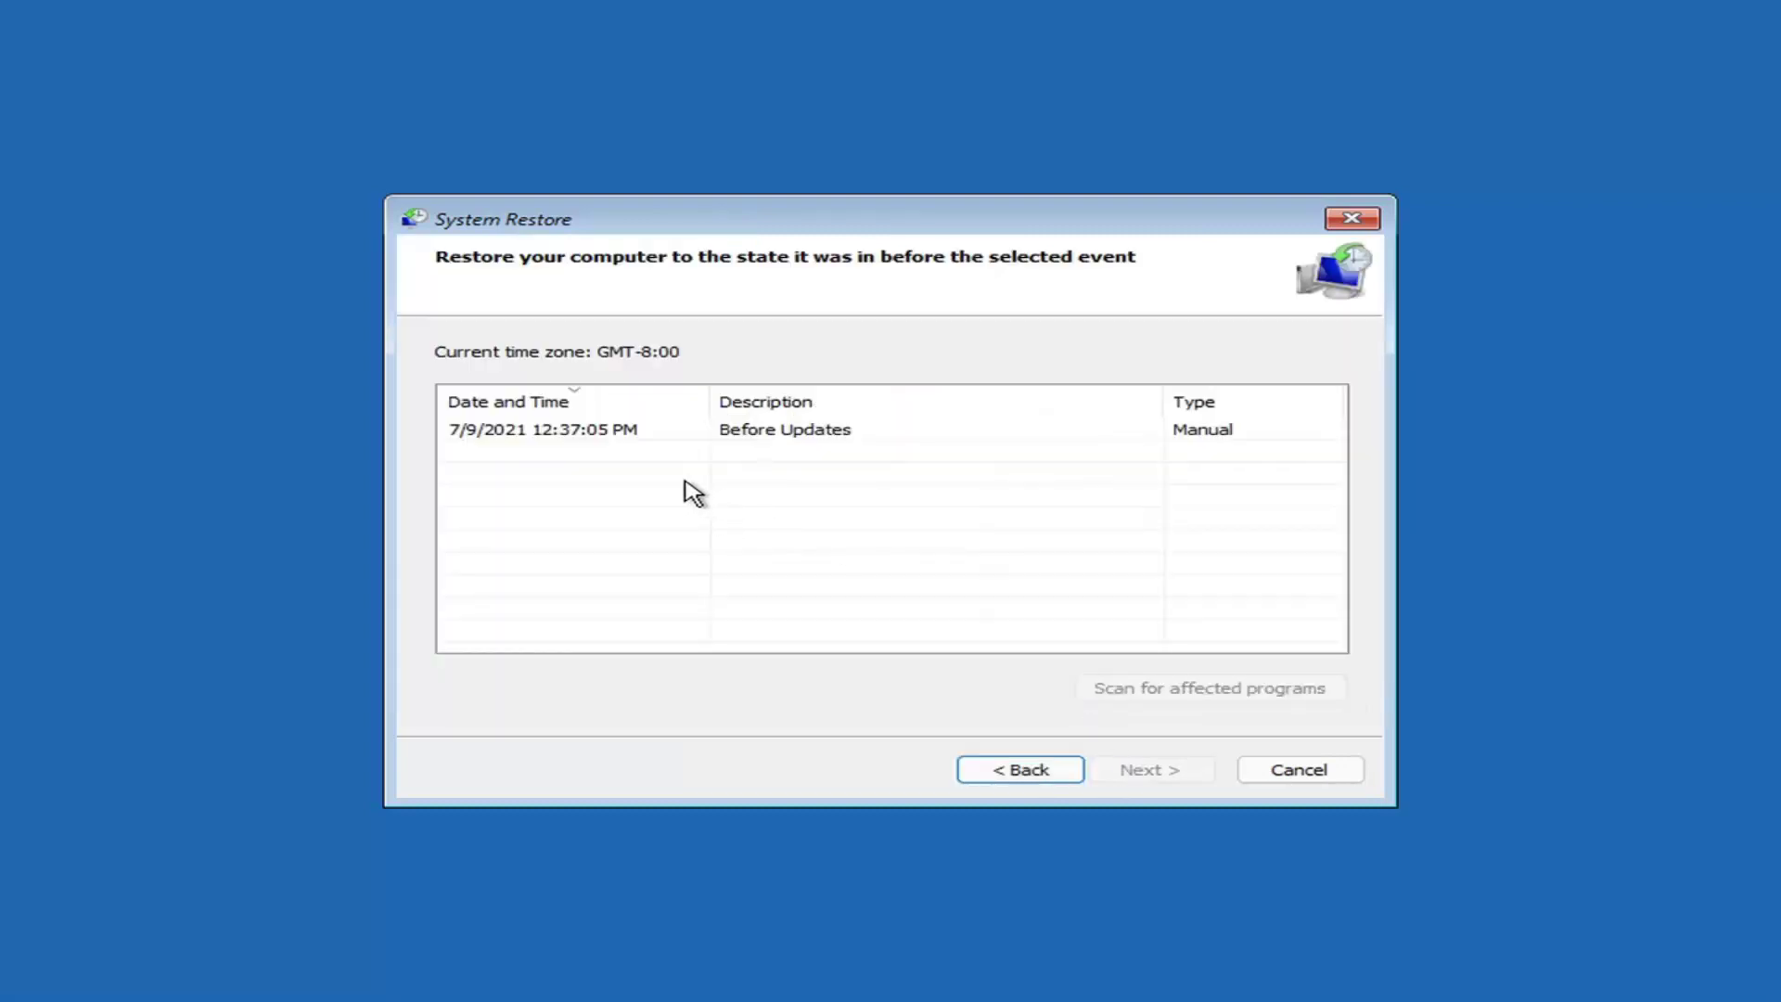
pyautogui.click(549, 434)
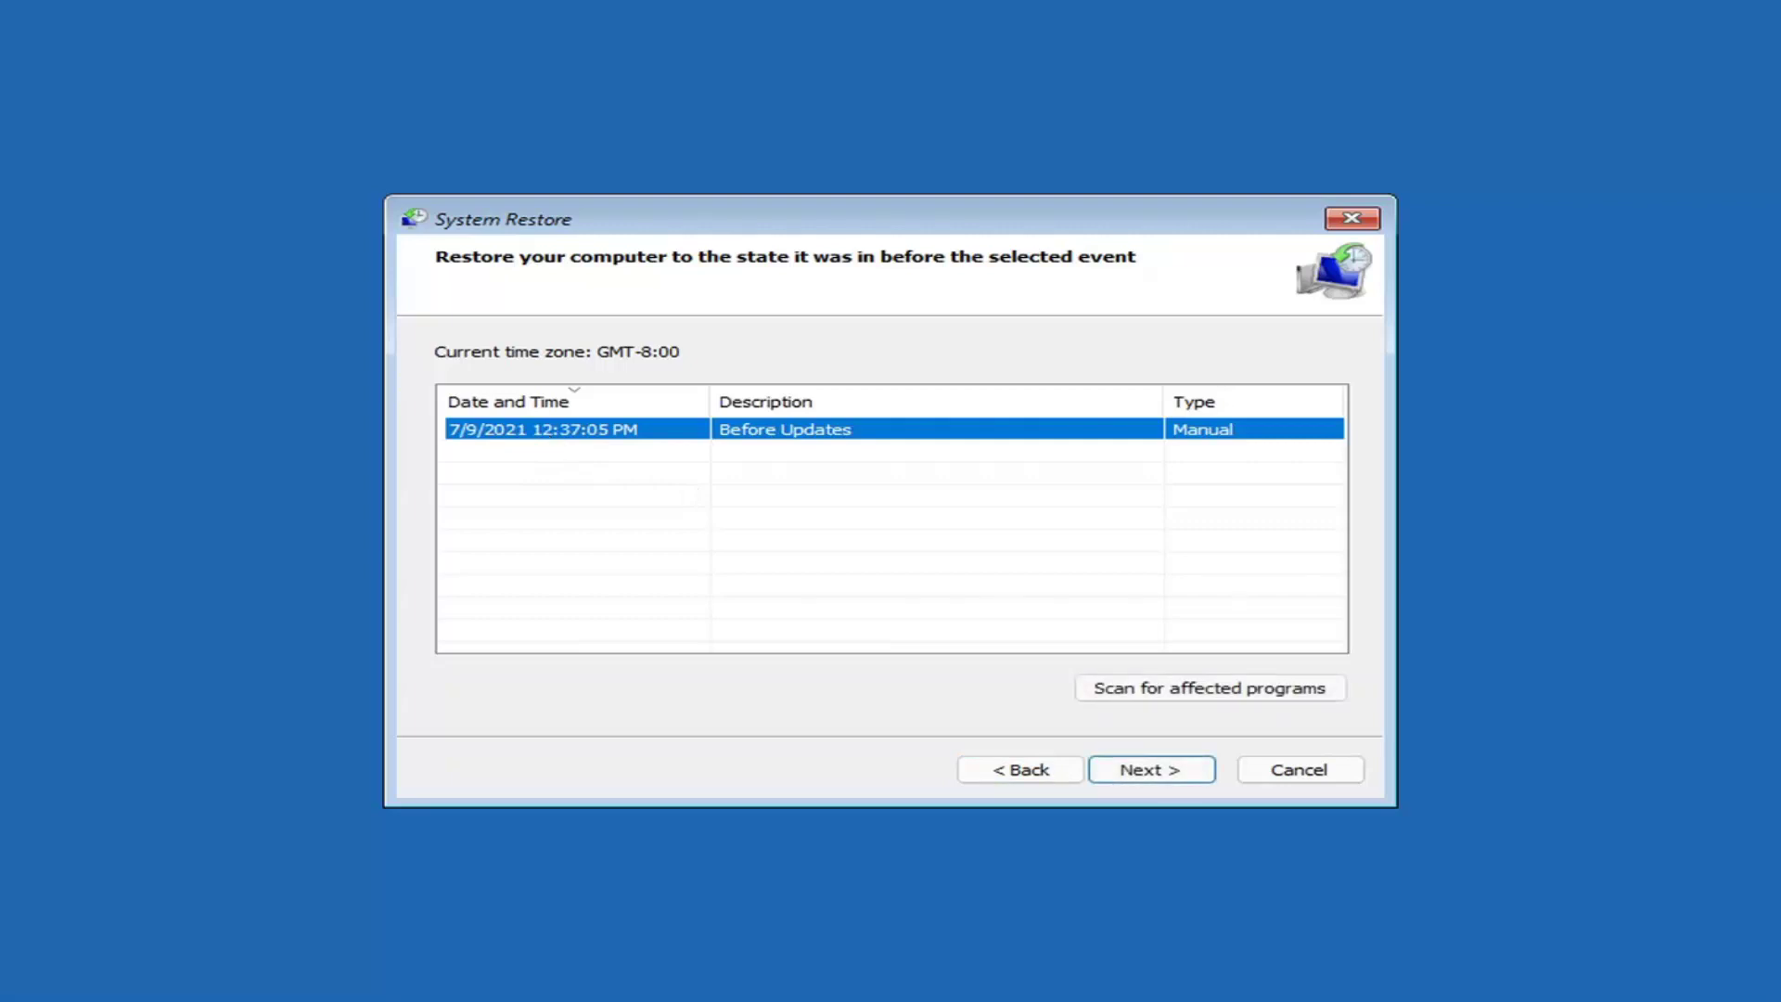
pyautogui.click(1172, 773)
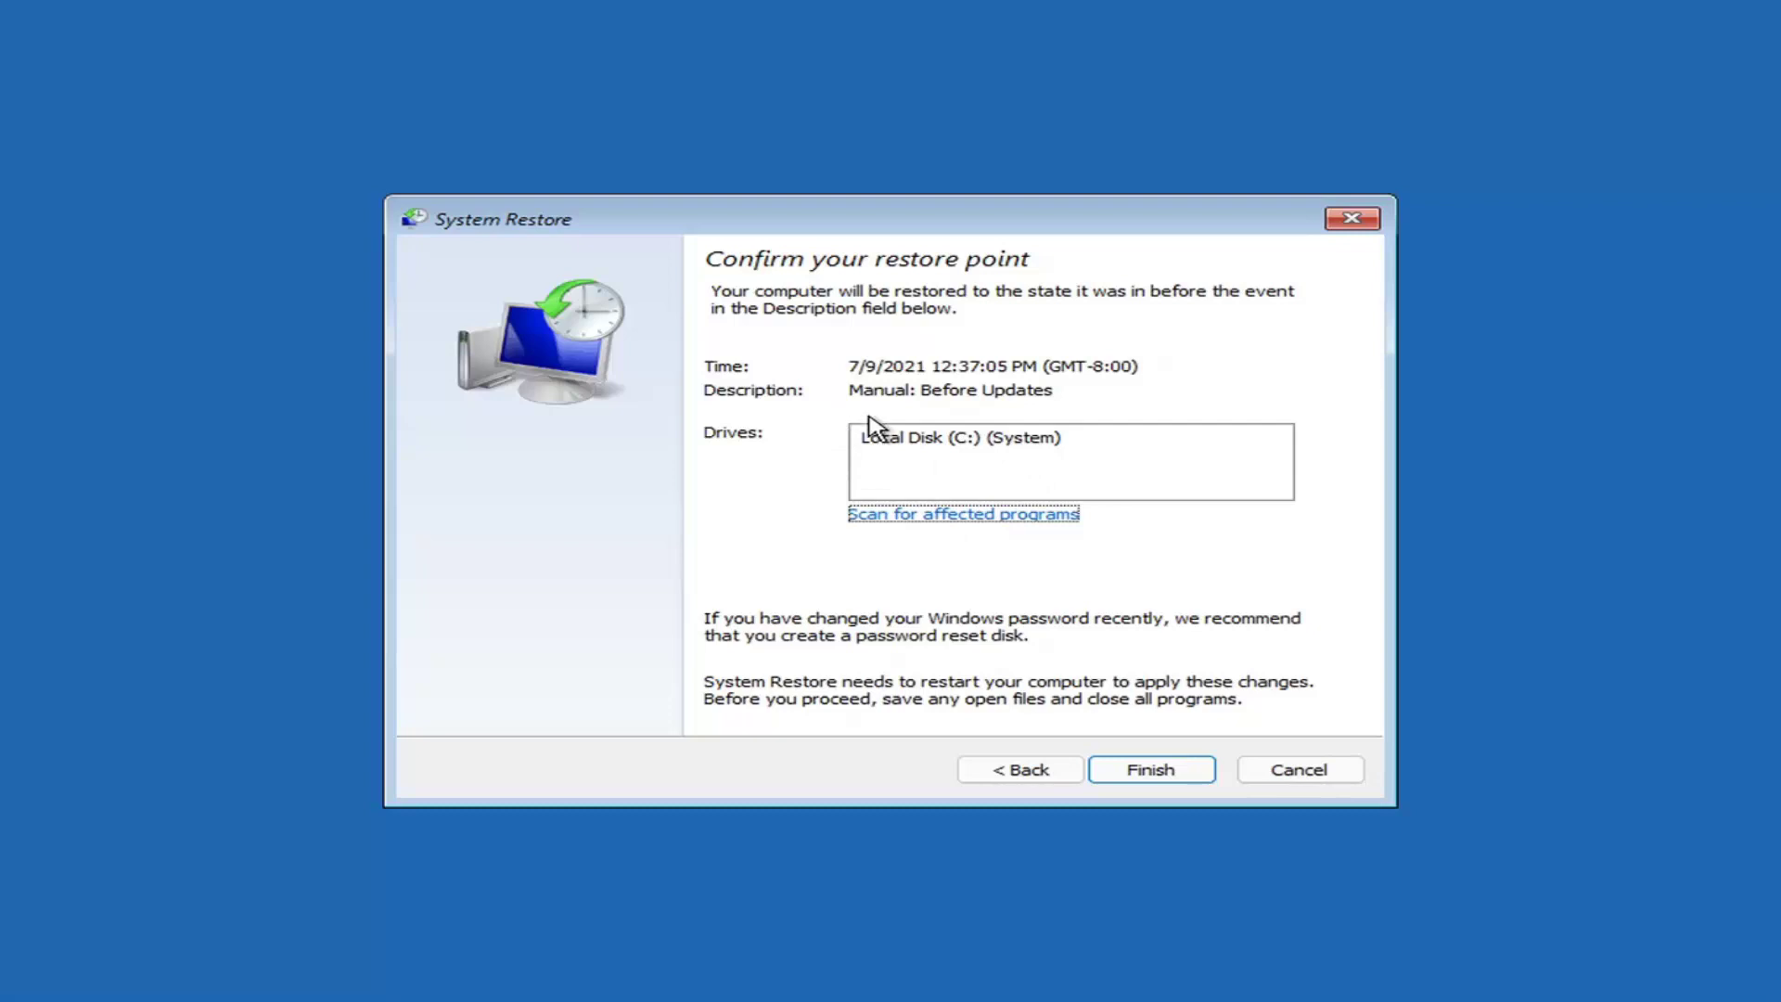
# Finish the System Restore wizard and confirm the warning to begin restoring
pyautogui.click(1148, 775)
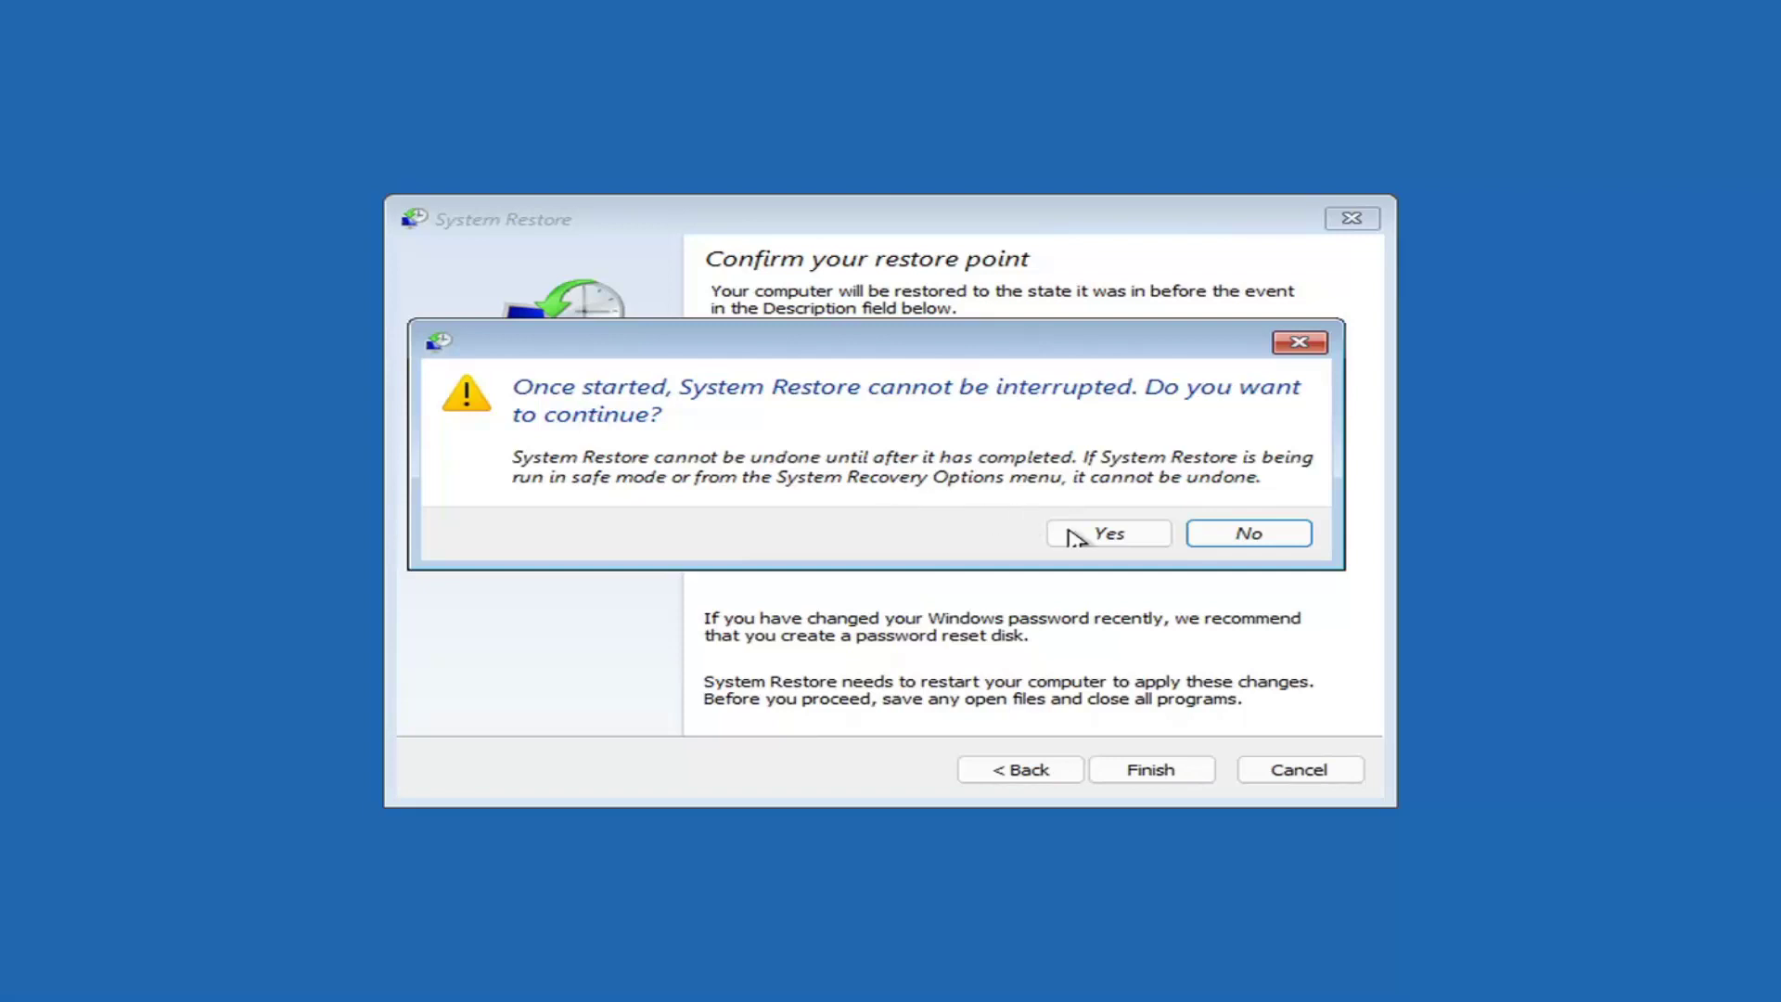
pyautogui.click(1110, 545)
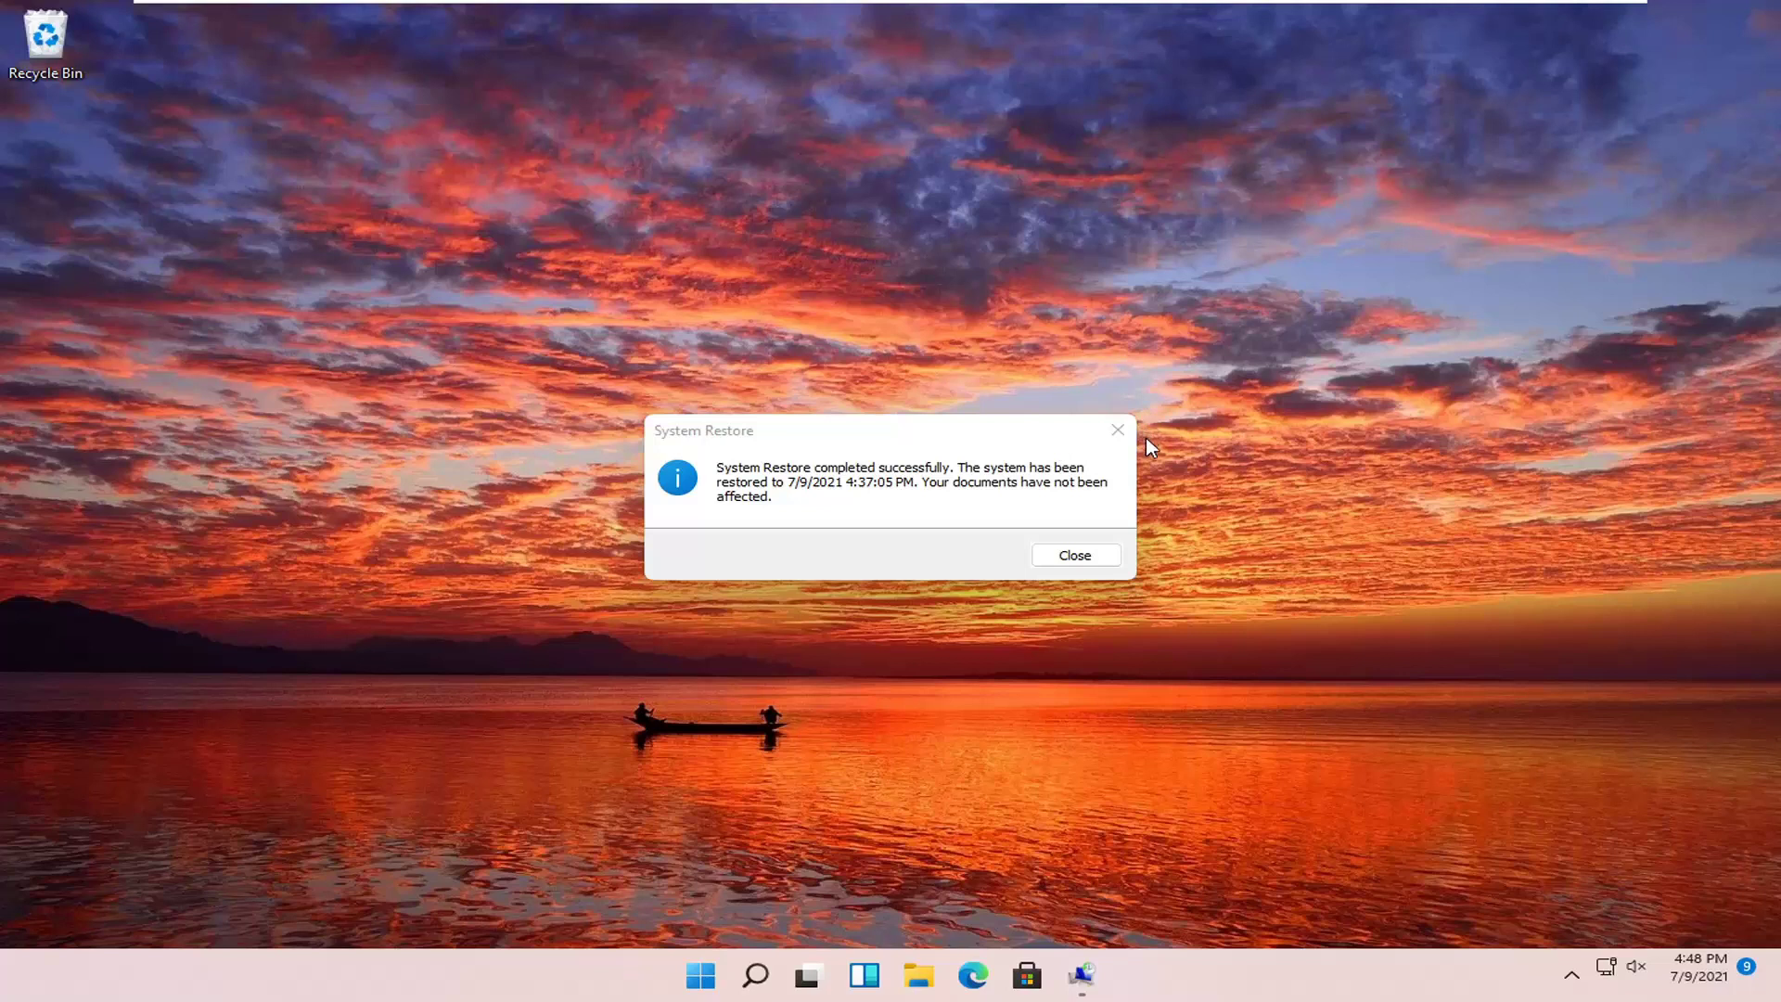
# Close the System Restore completed message
pyautogui.click(1117, 431)
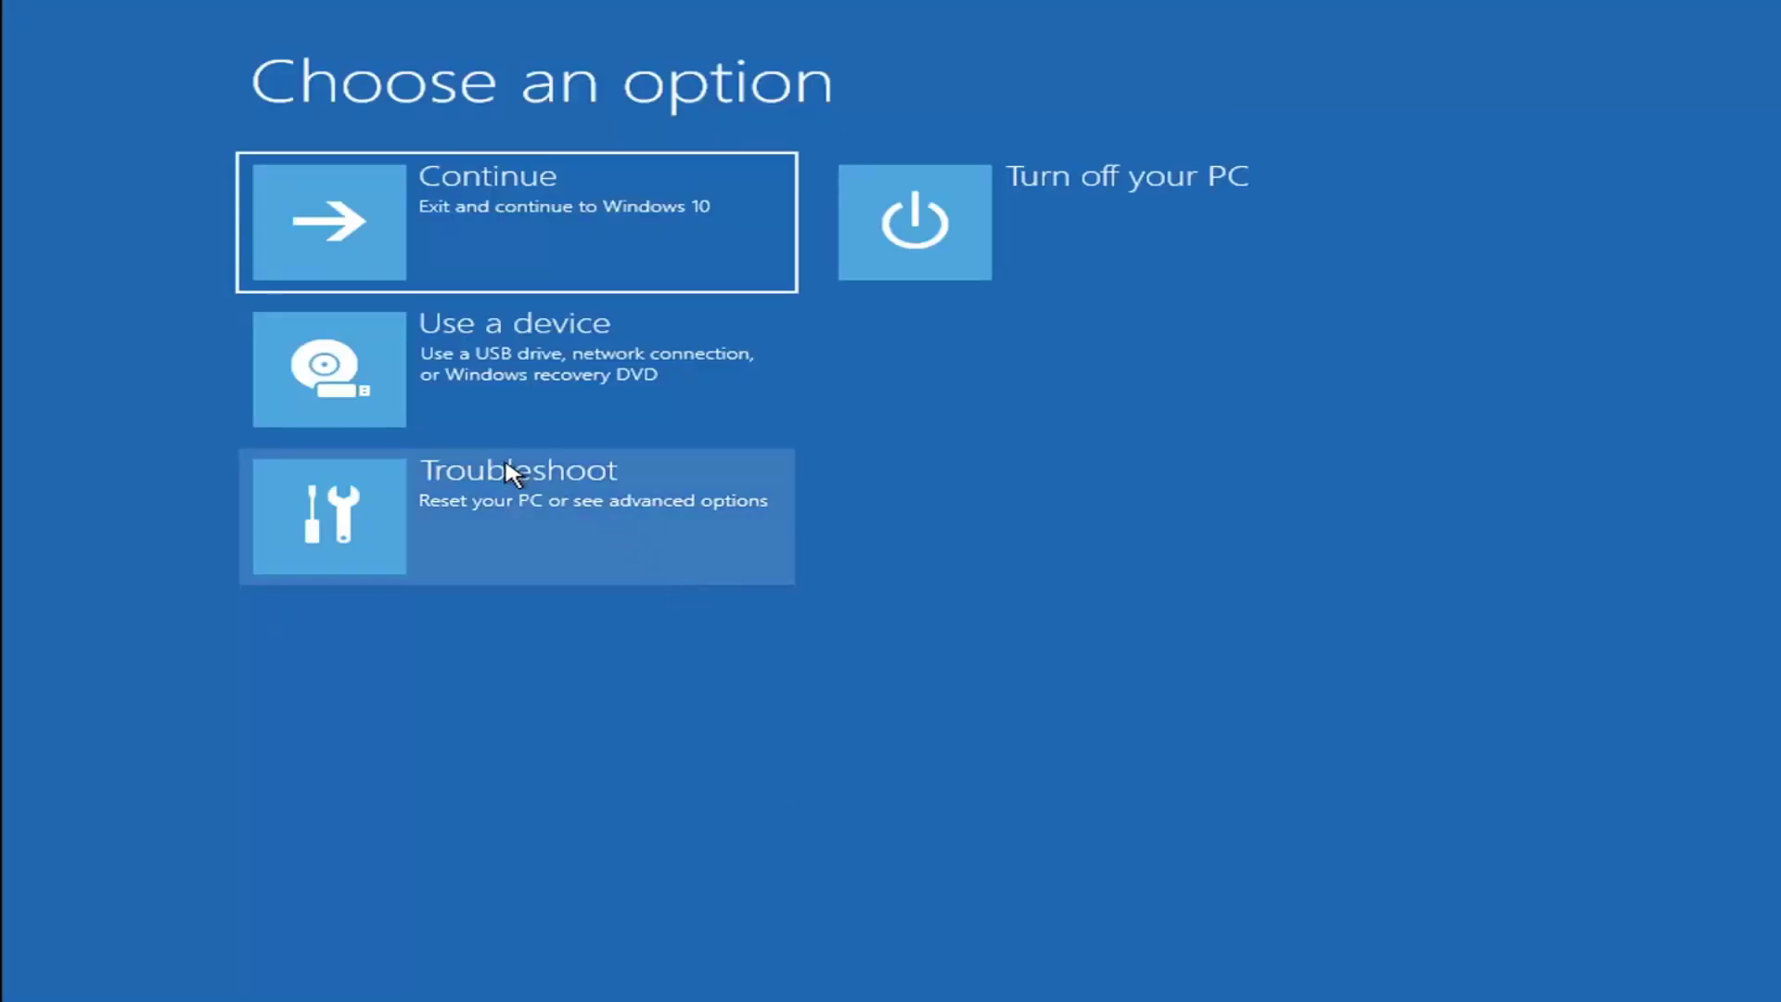
# Under Troubleshoot > Reset this PC, try the Keep my files option twice
pyautogui.click(516, 515)
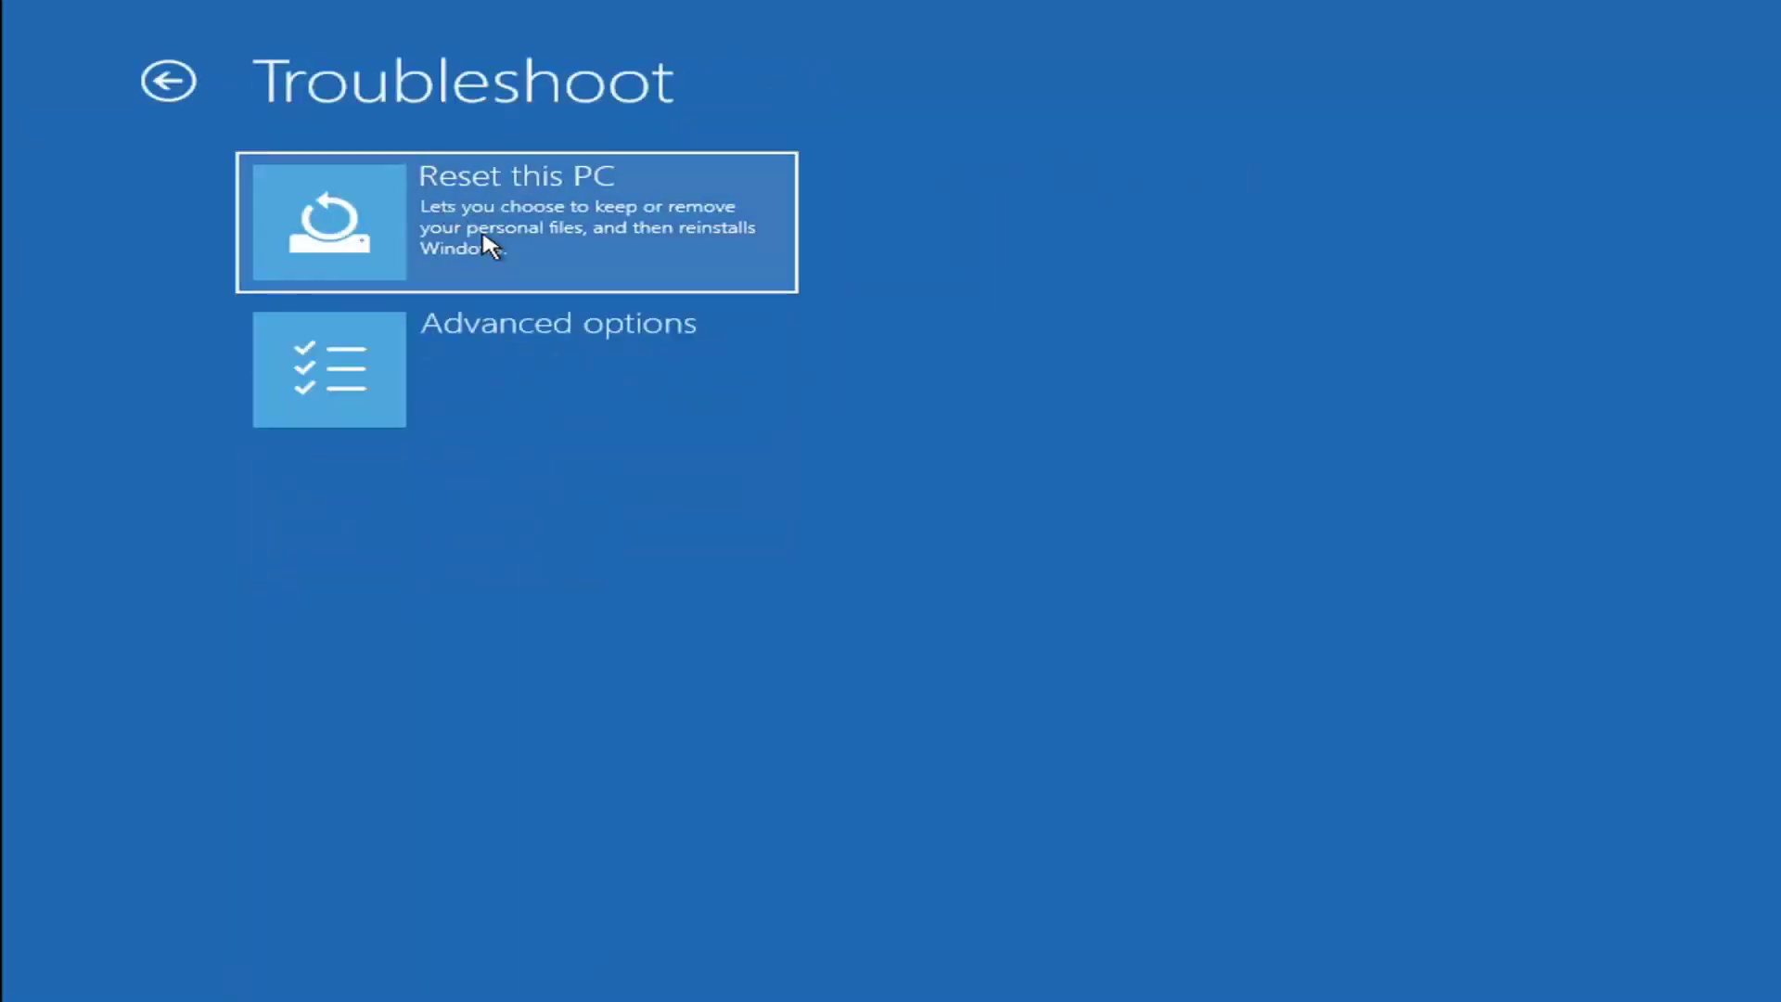
pyautogui.click(584, 251)
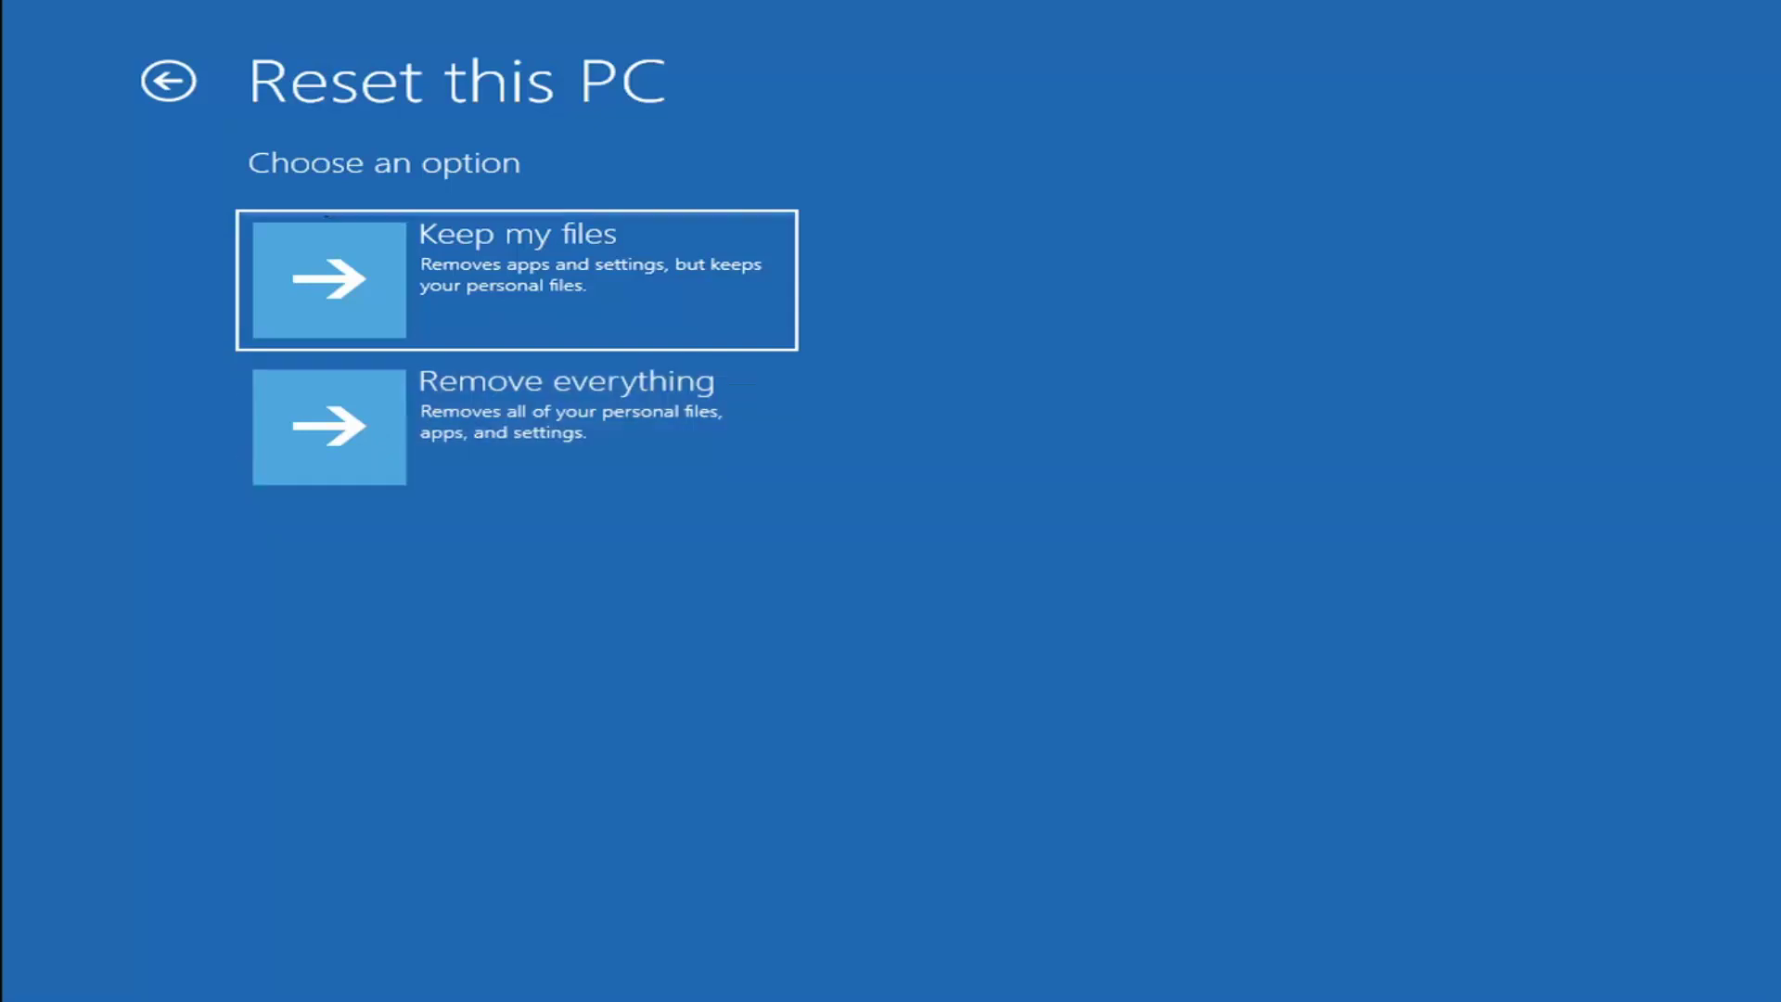
pyautogui.click(504, 255)
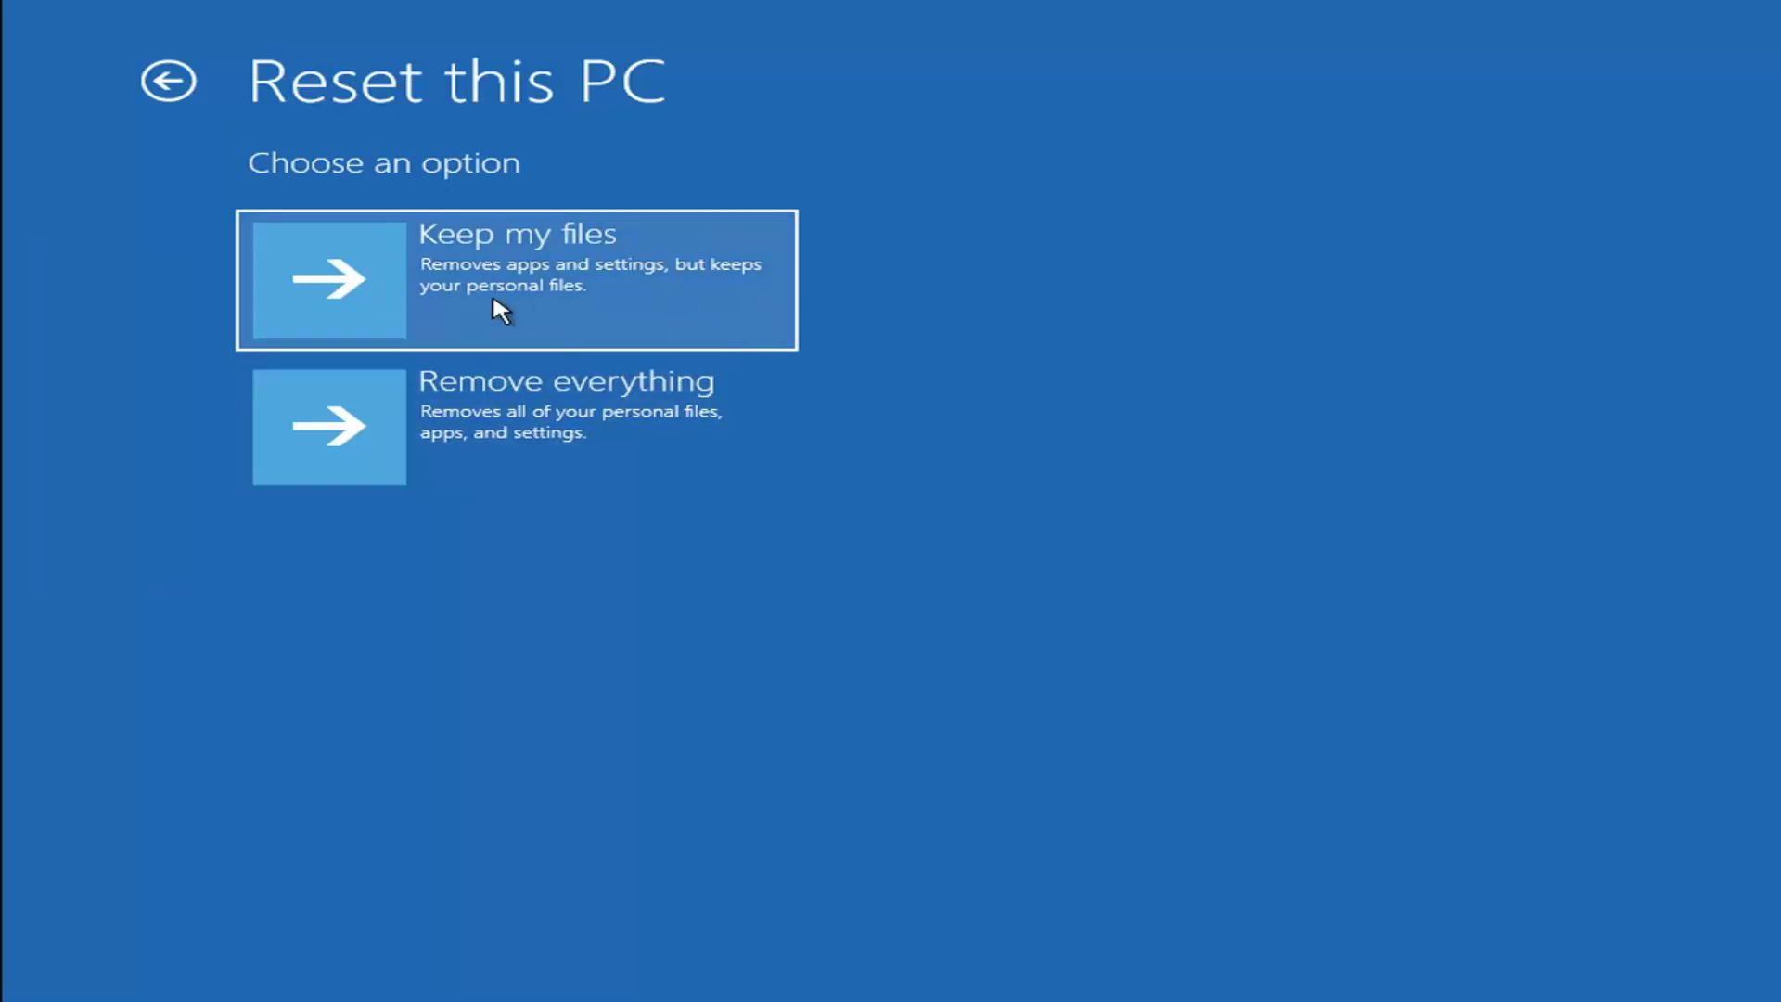
pyautogui.click(522, 292)
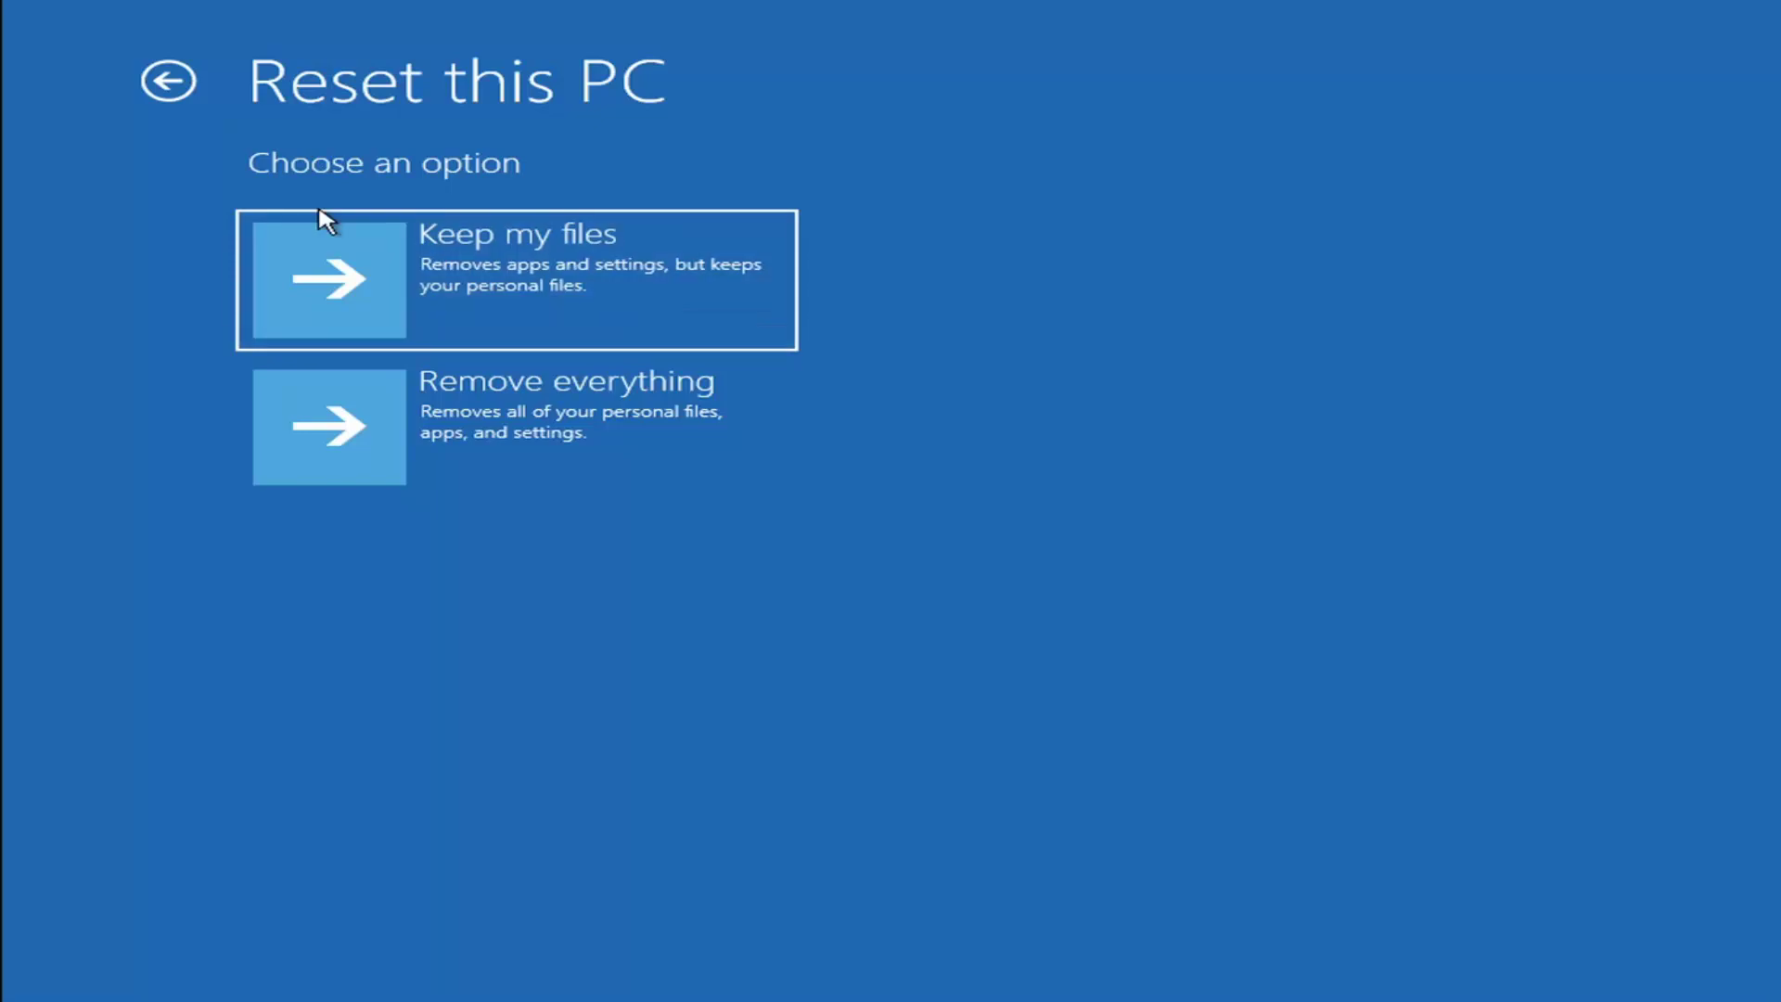
# Back out to the main menu and go to Troubleshoot > Advanced options
pyautogui.click(169, 83)
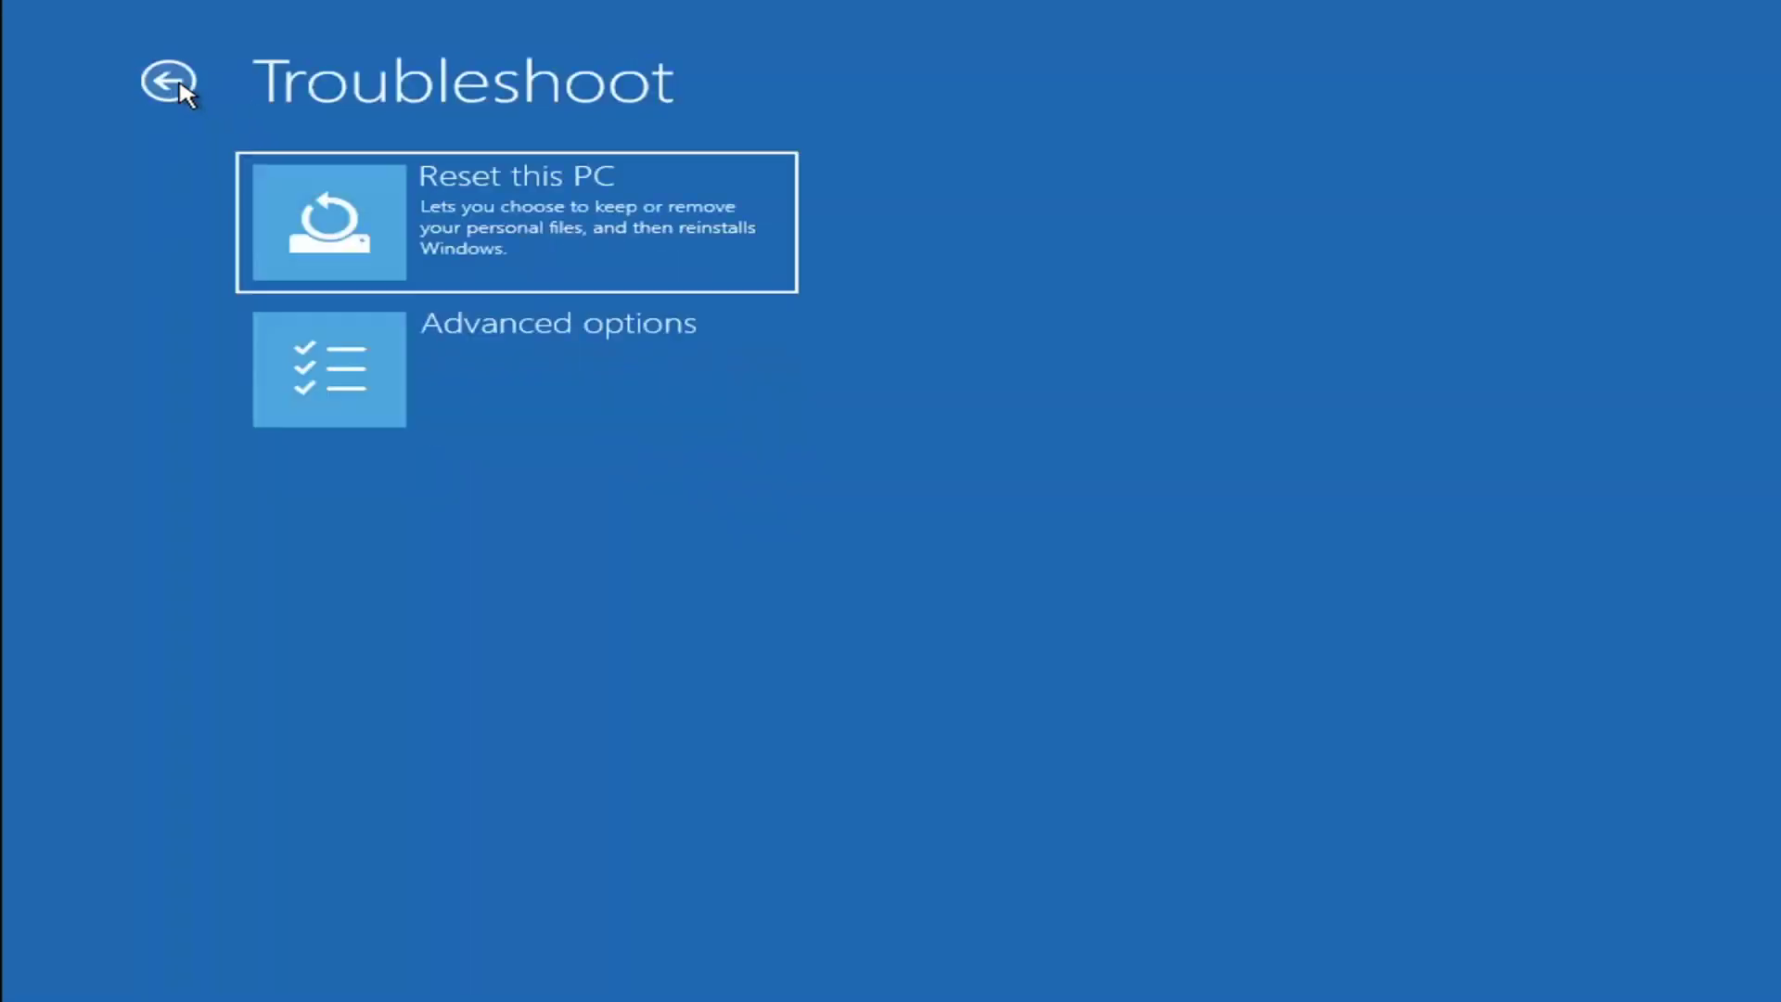
pyautogui.click(169, 83)
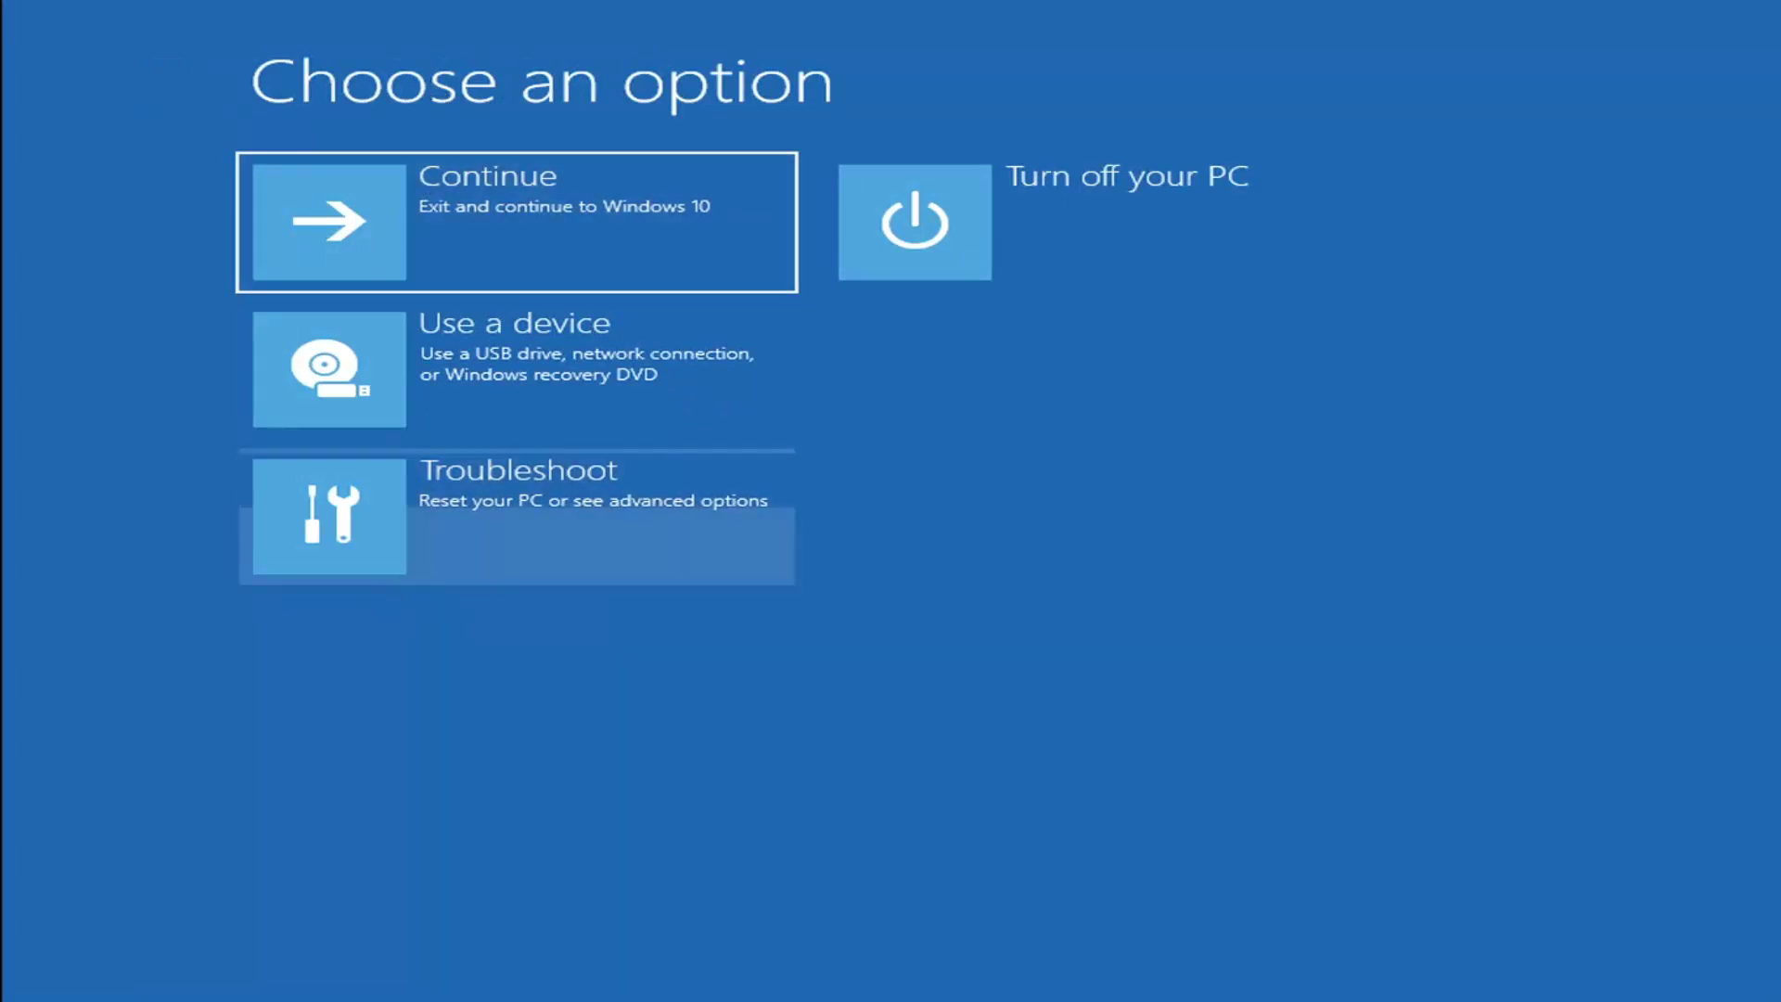
pyautogui.click(536, 520)
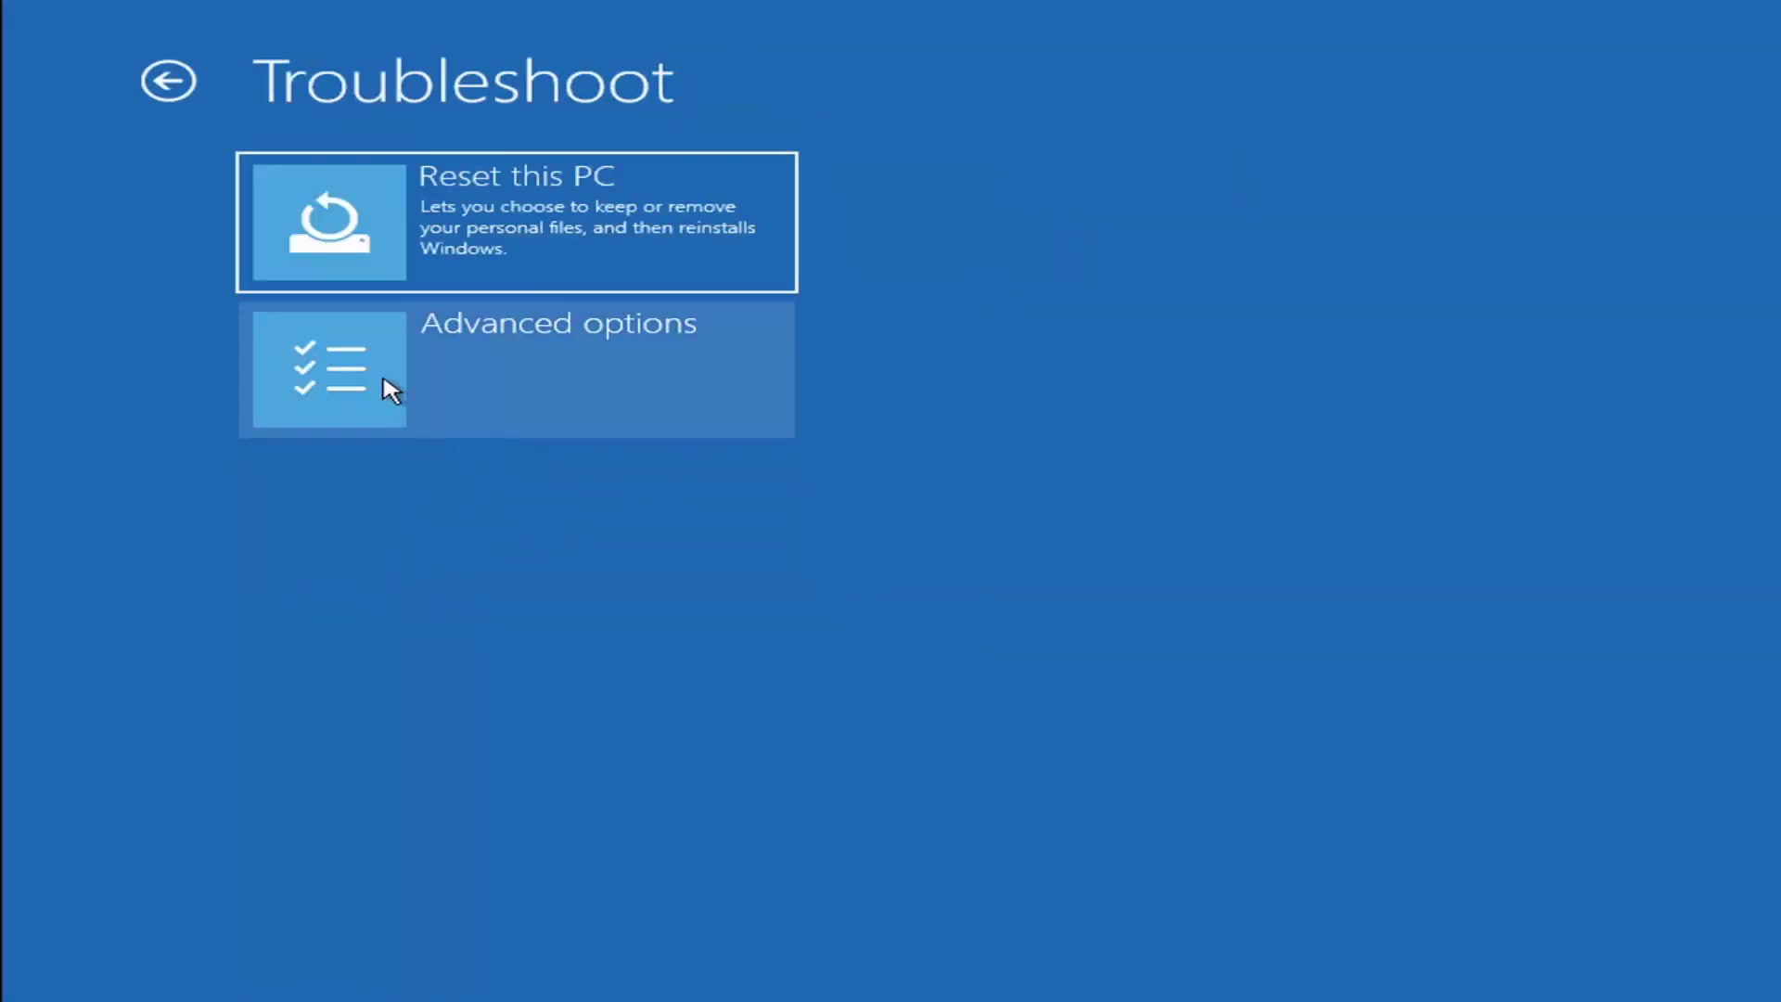
pyautogui.click(530, 375)
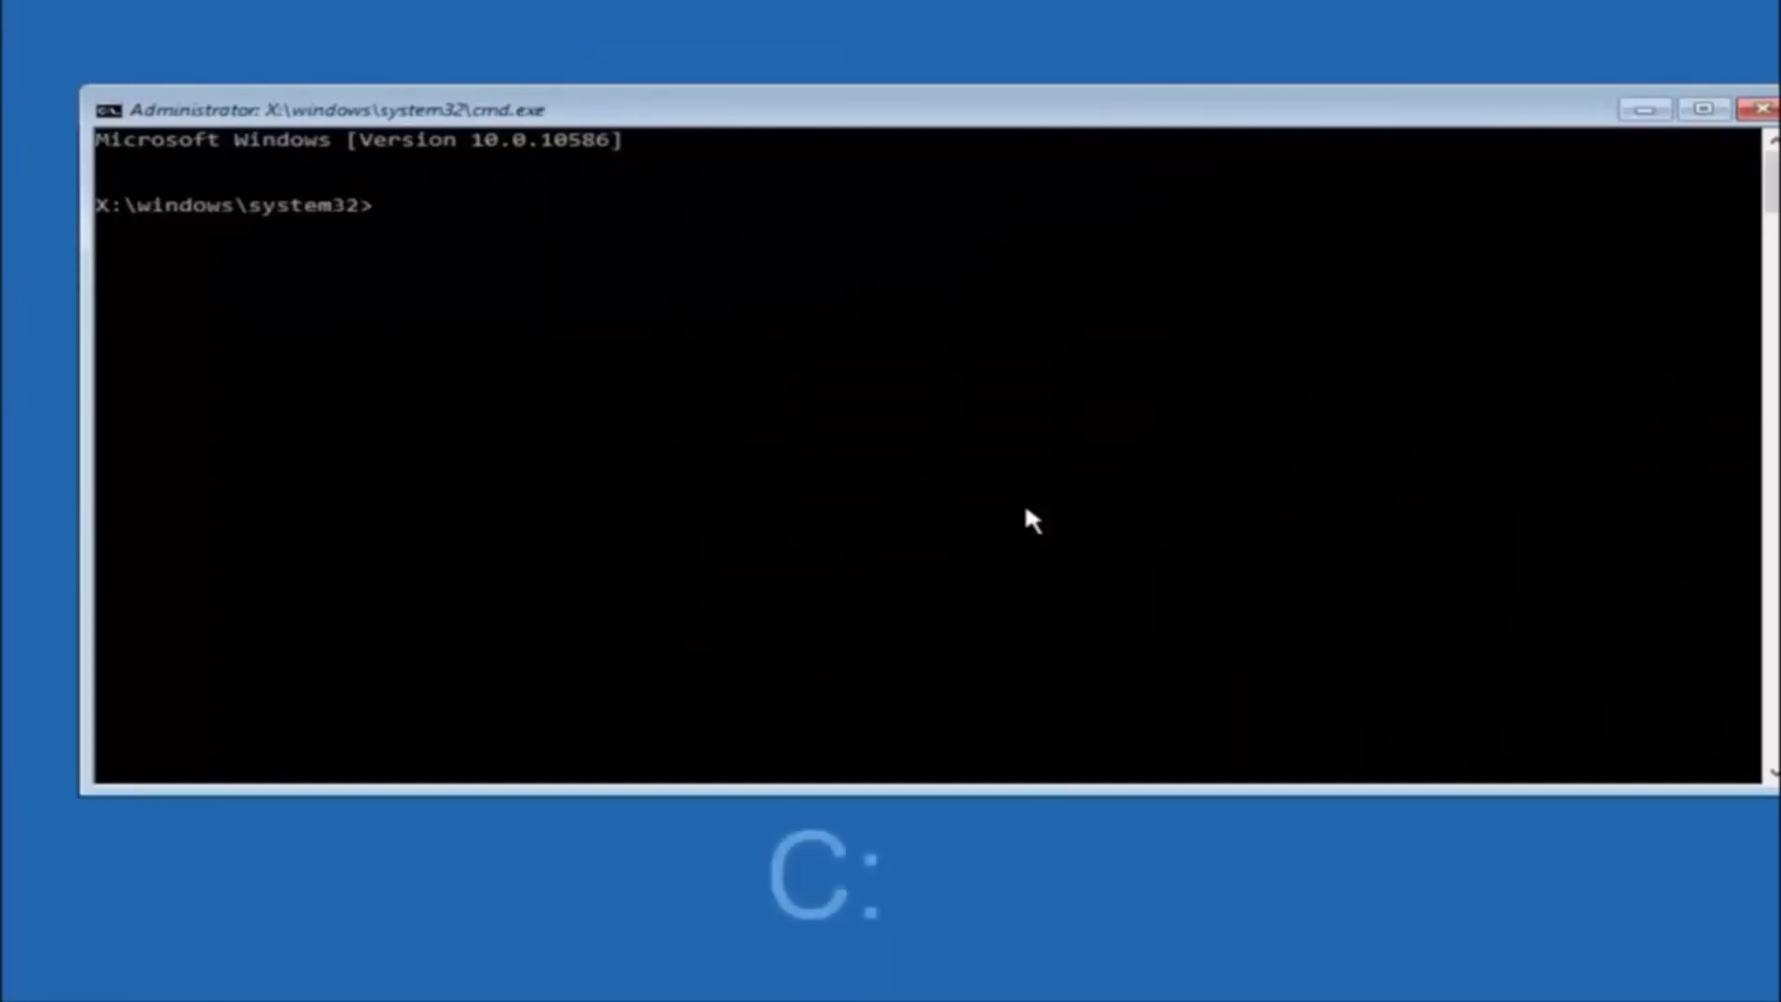
pyautogui.write('c:')
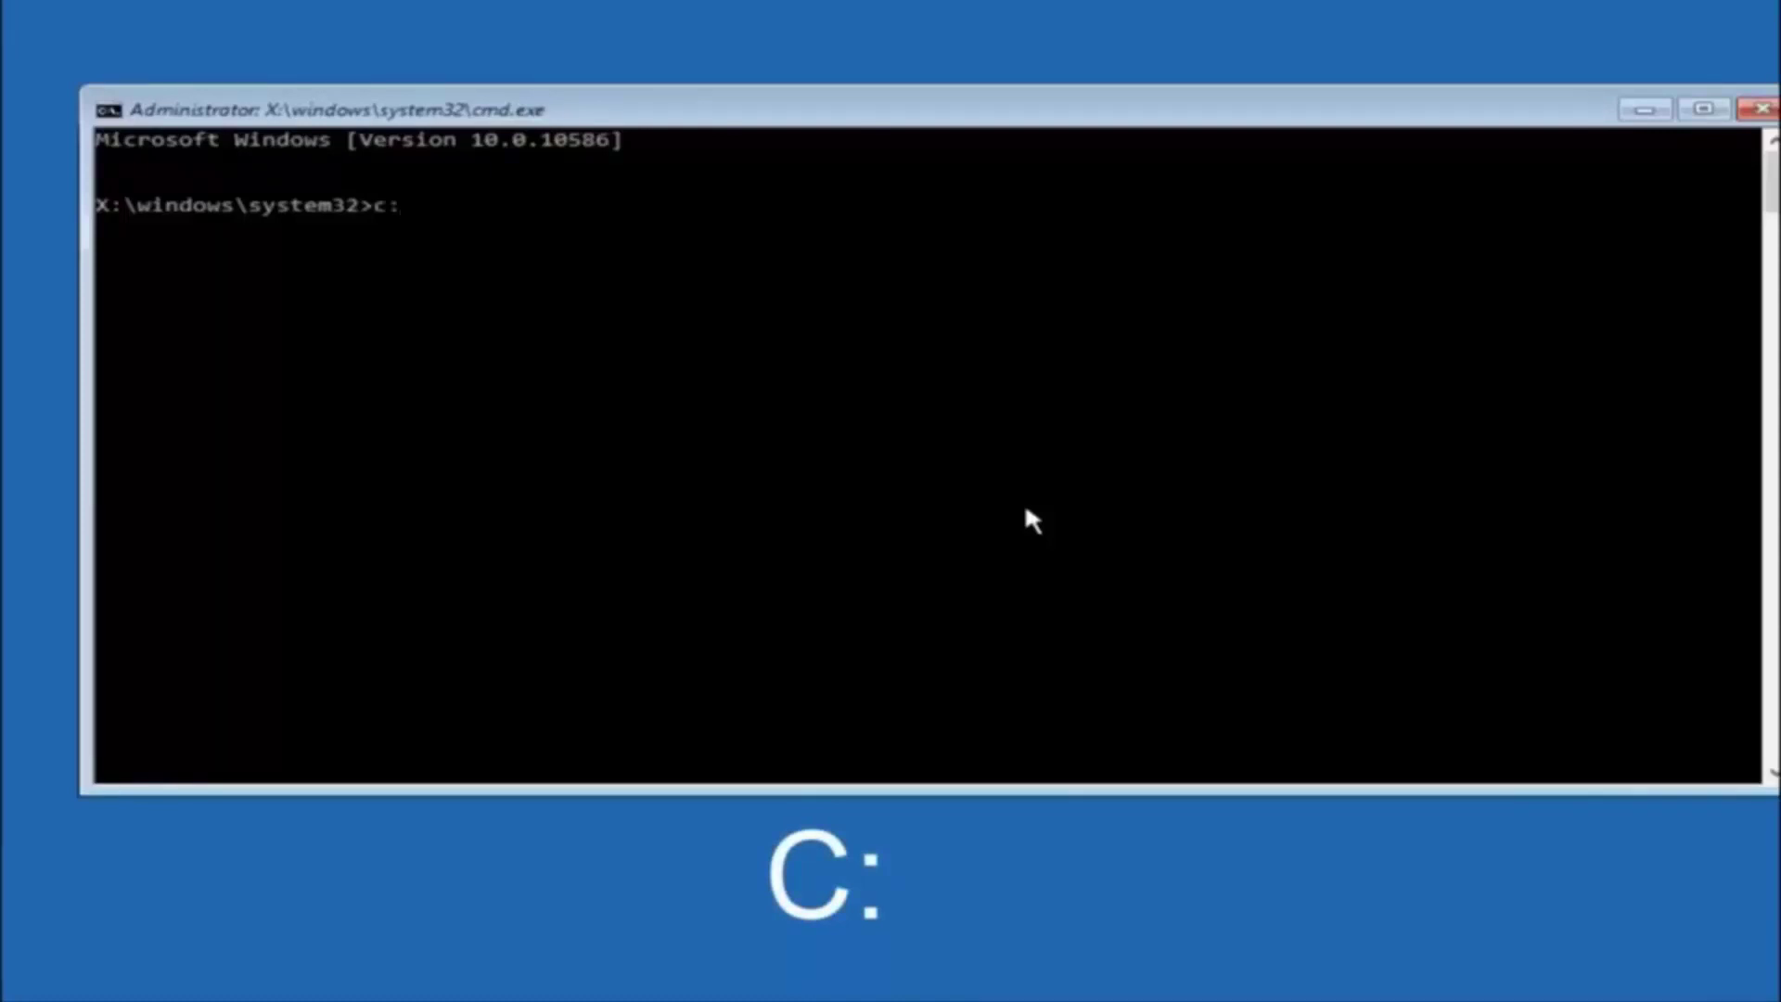
# Switch to drive C: and list its root folders with dir
pyautogui.press('Return')
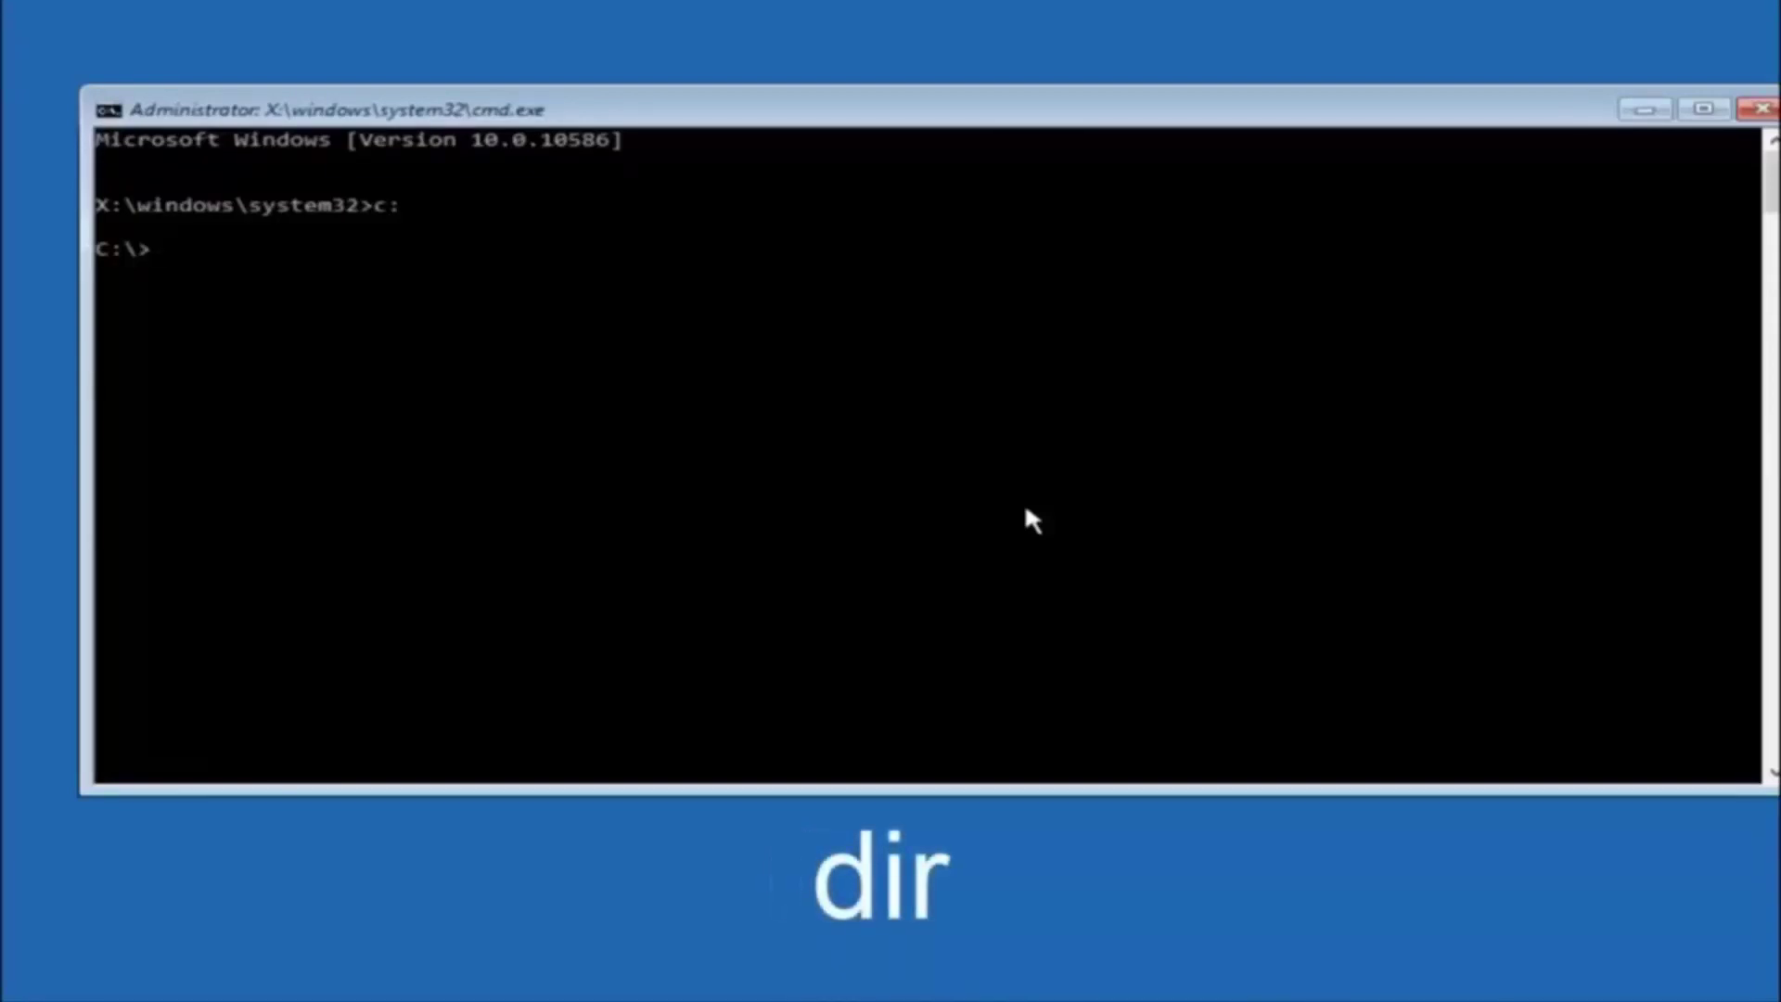
pyautogui.write('dir')
pyautogui.press('Return')
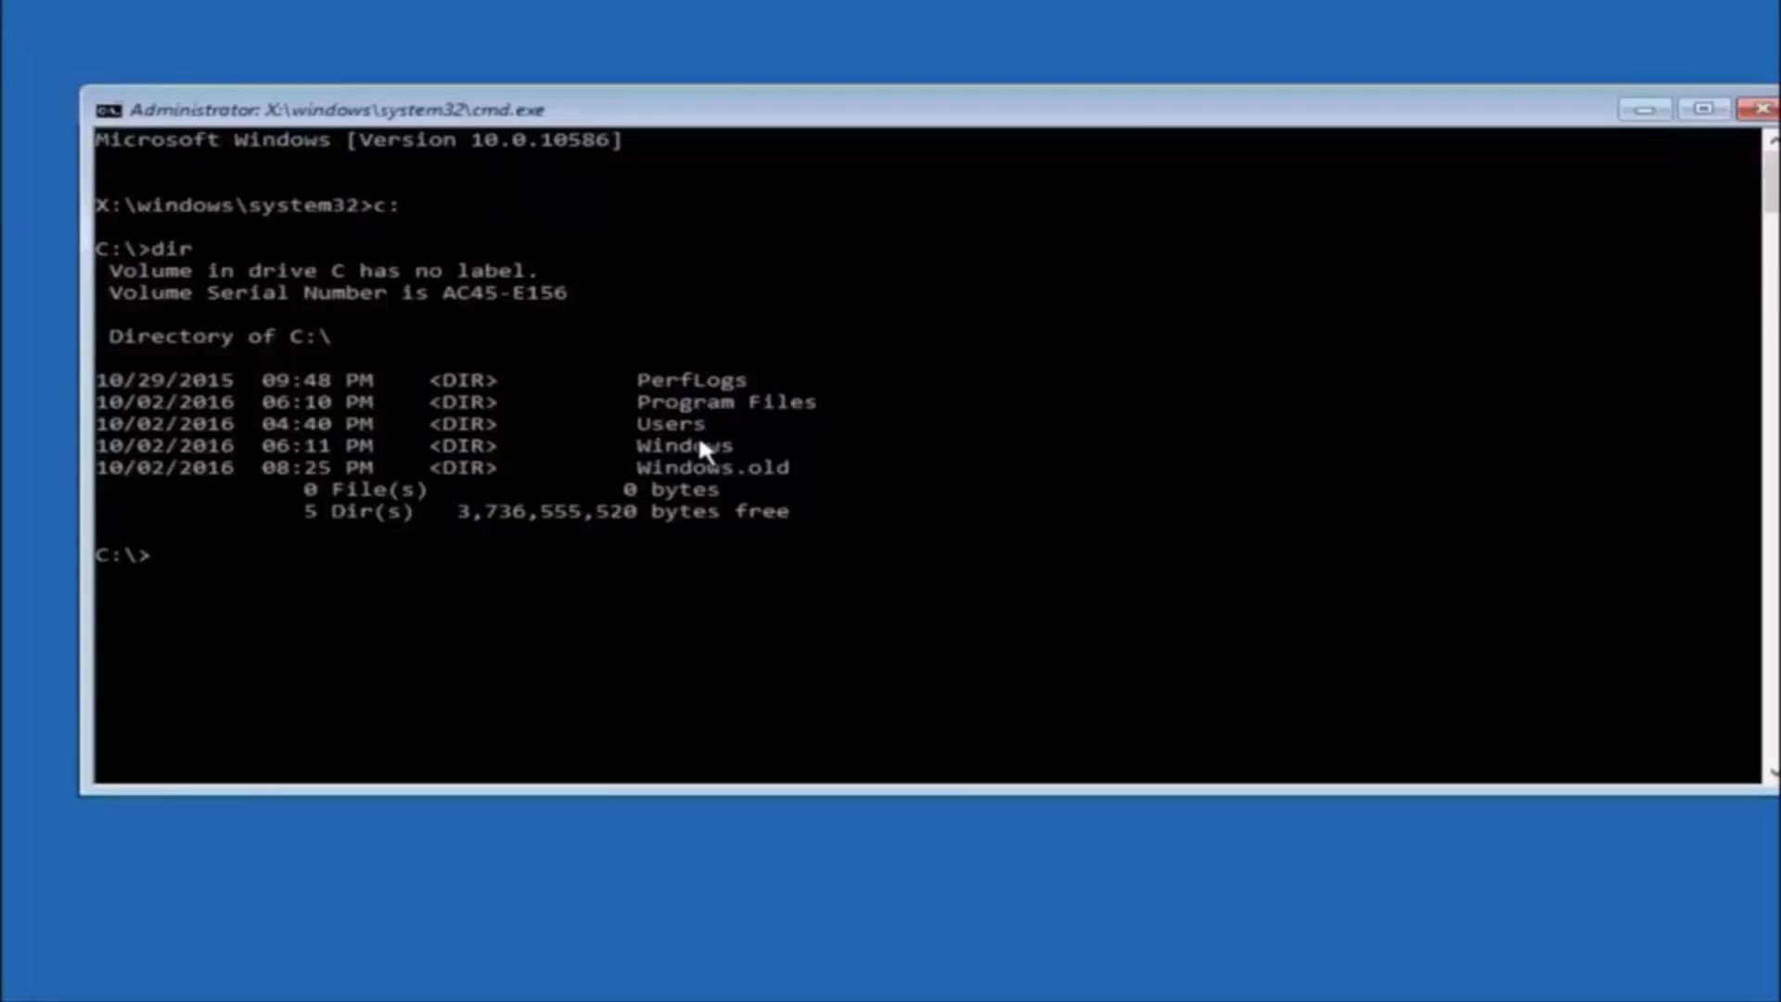
pyautogui.write('cd')
pyautogui.write(' \\windows')
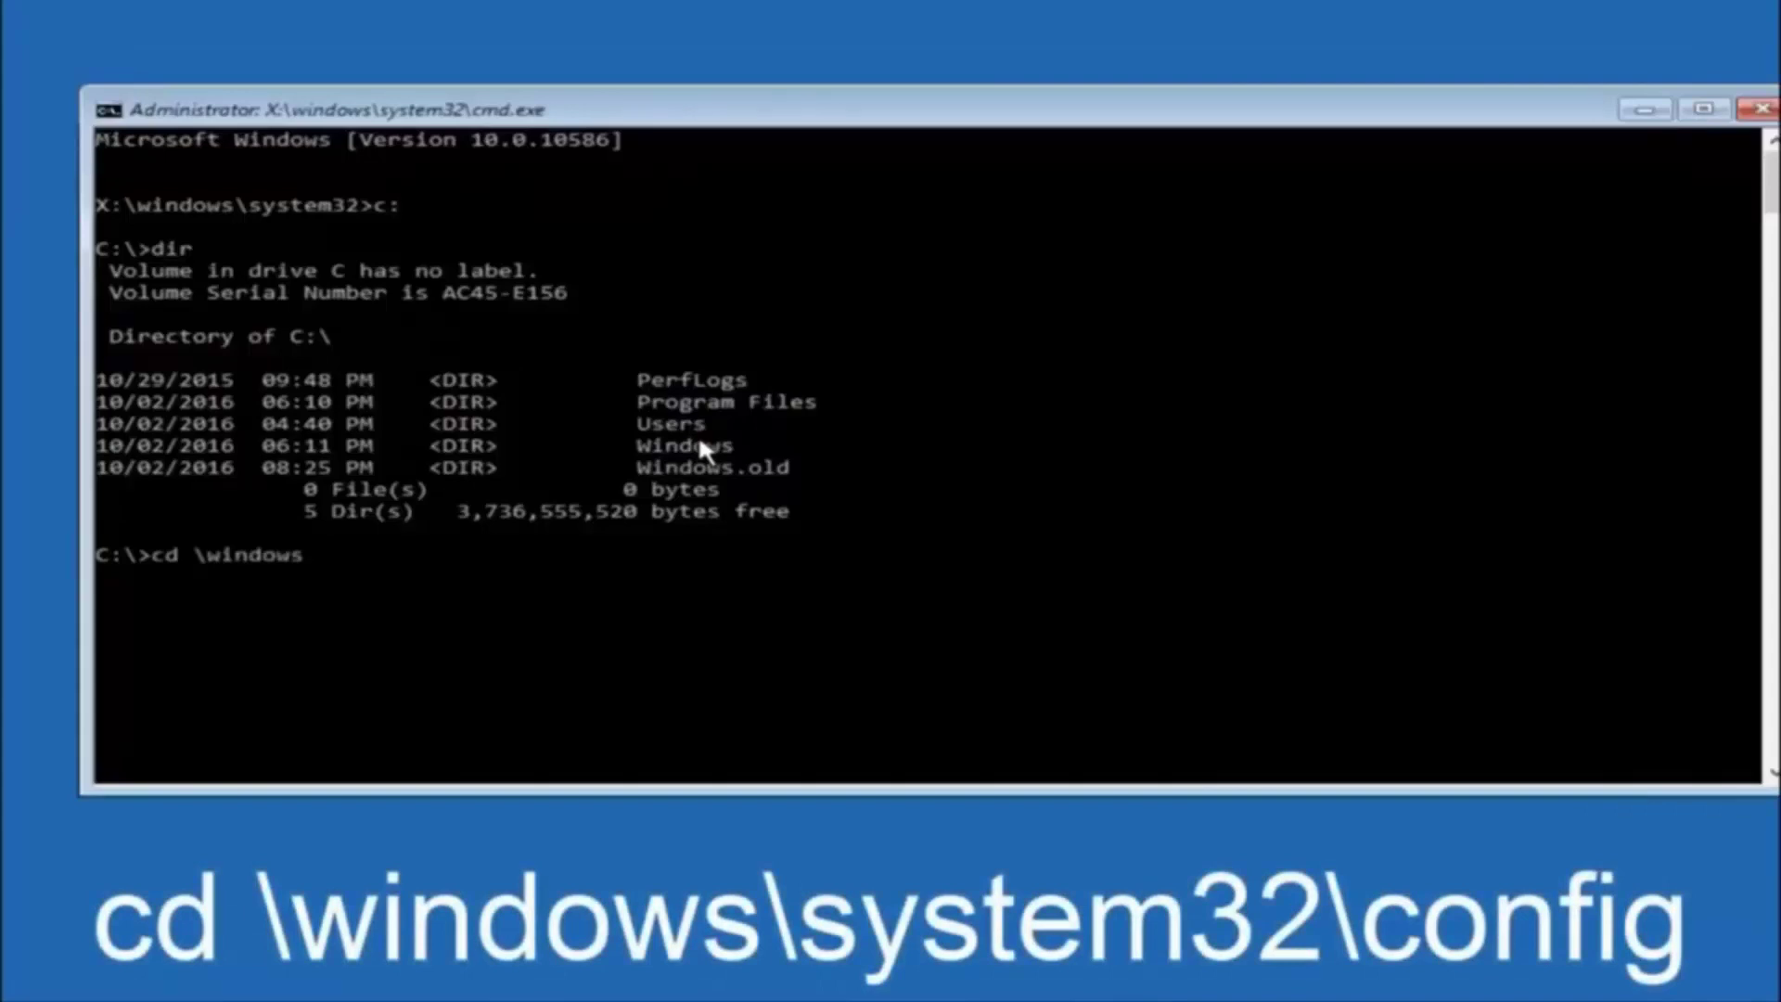
pyautogui.write('\\system32')
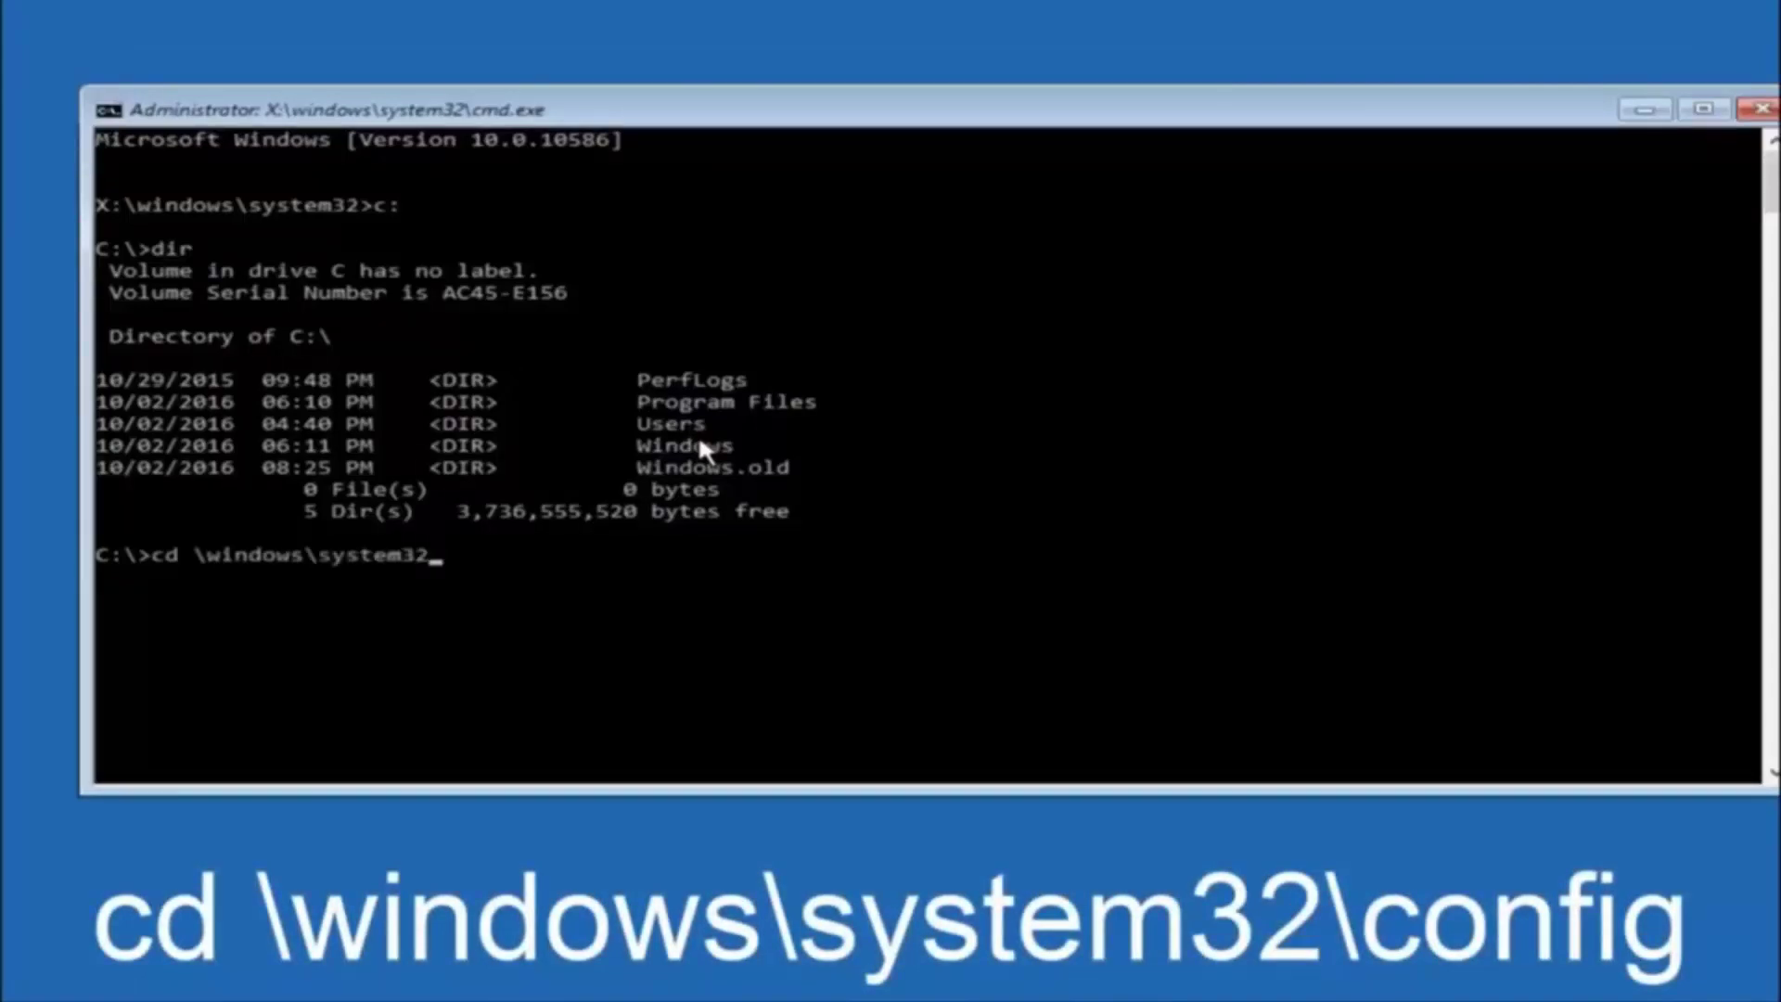
pyautogui.write('\\config')
# Change directory to C:\Windows\System32\config
pyautogui.press('Return')
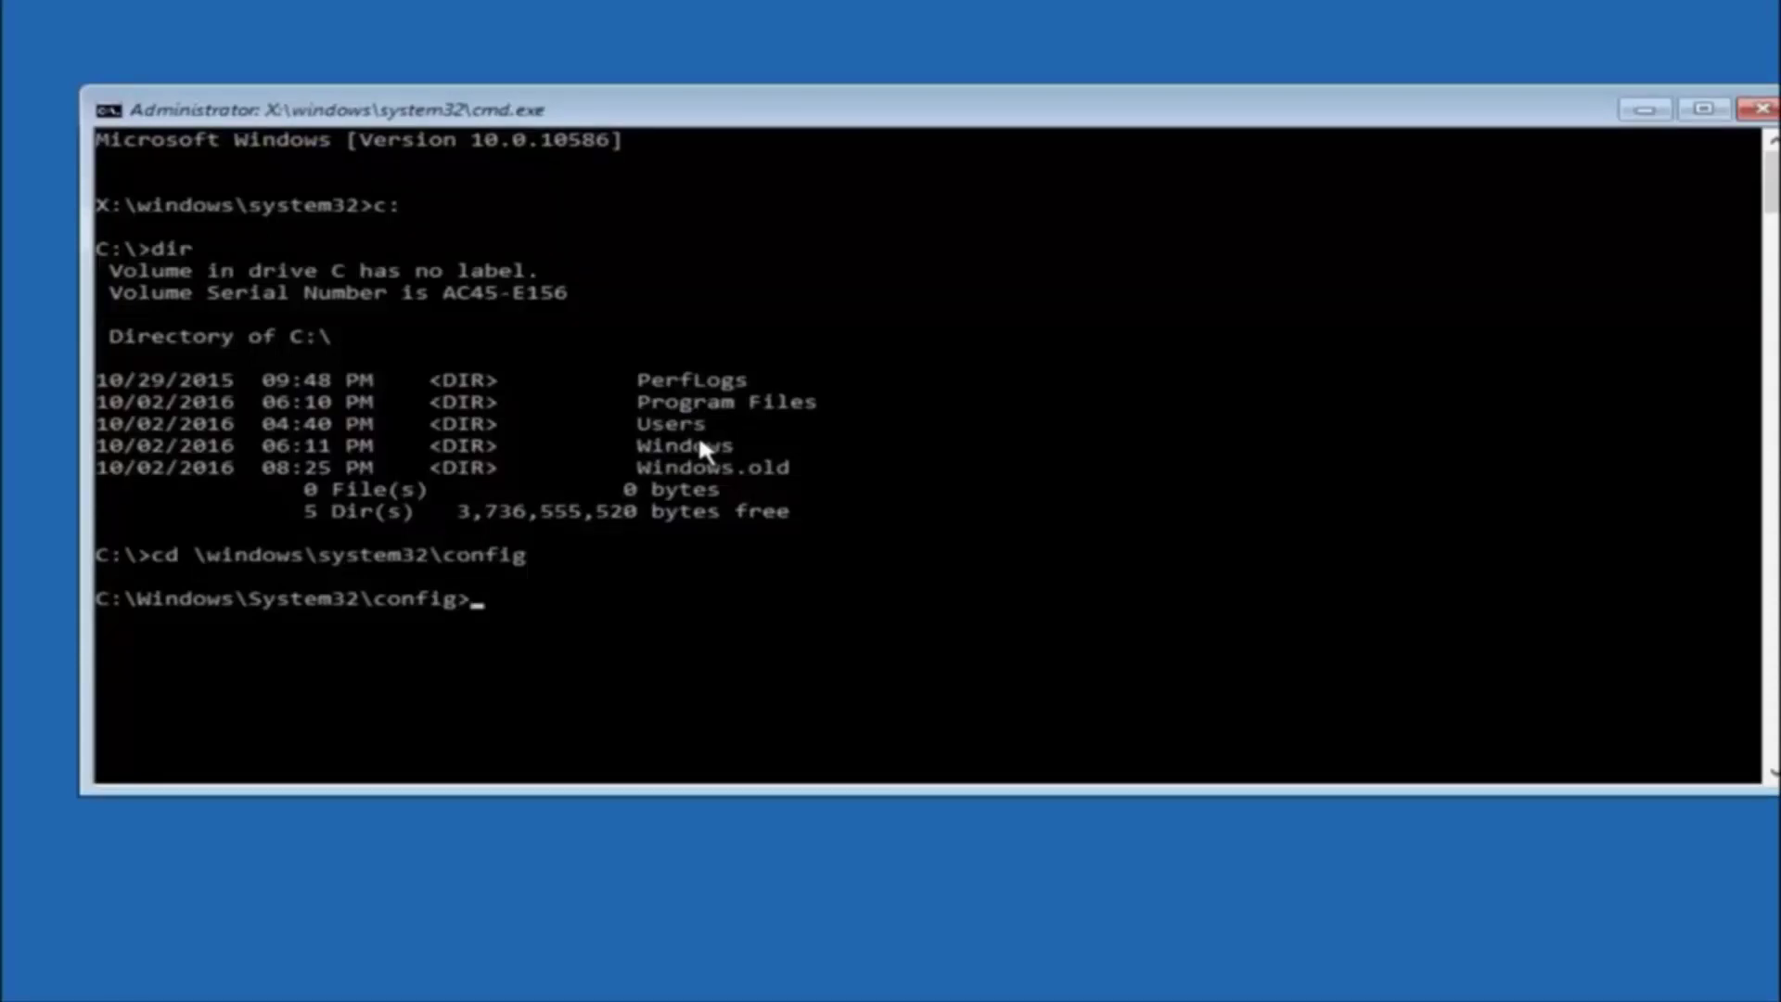
pyautogui.write('md')
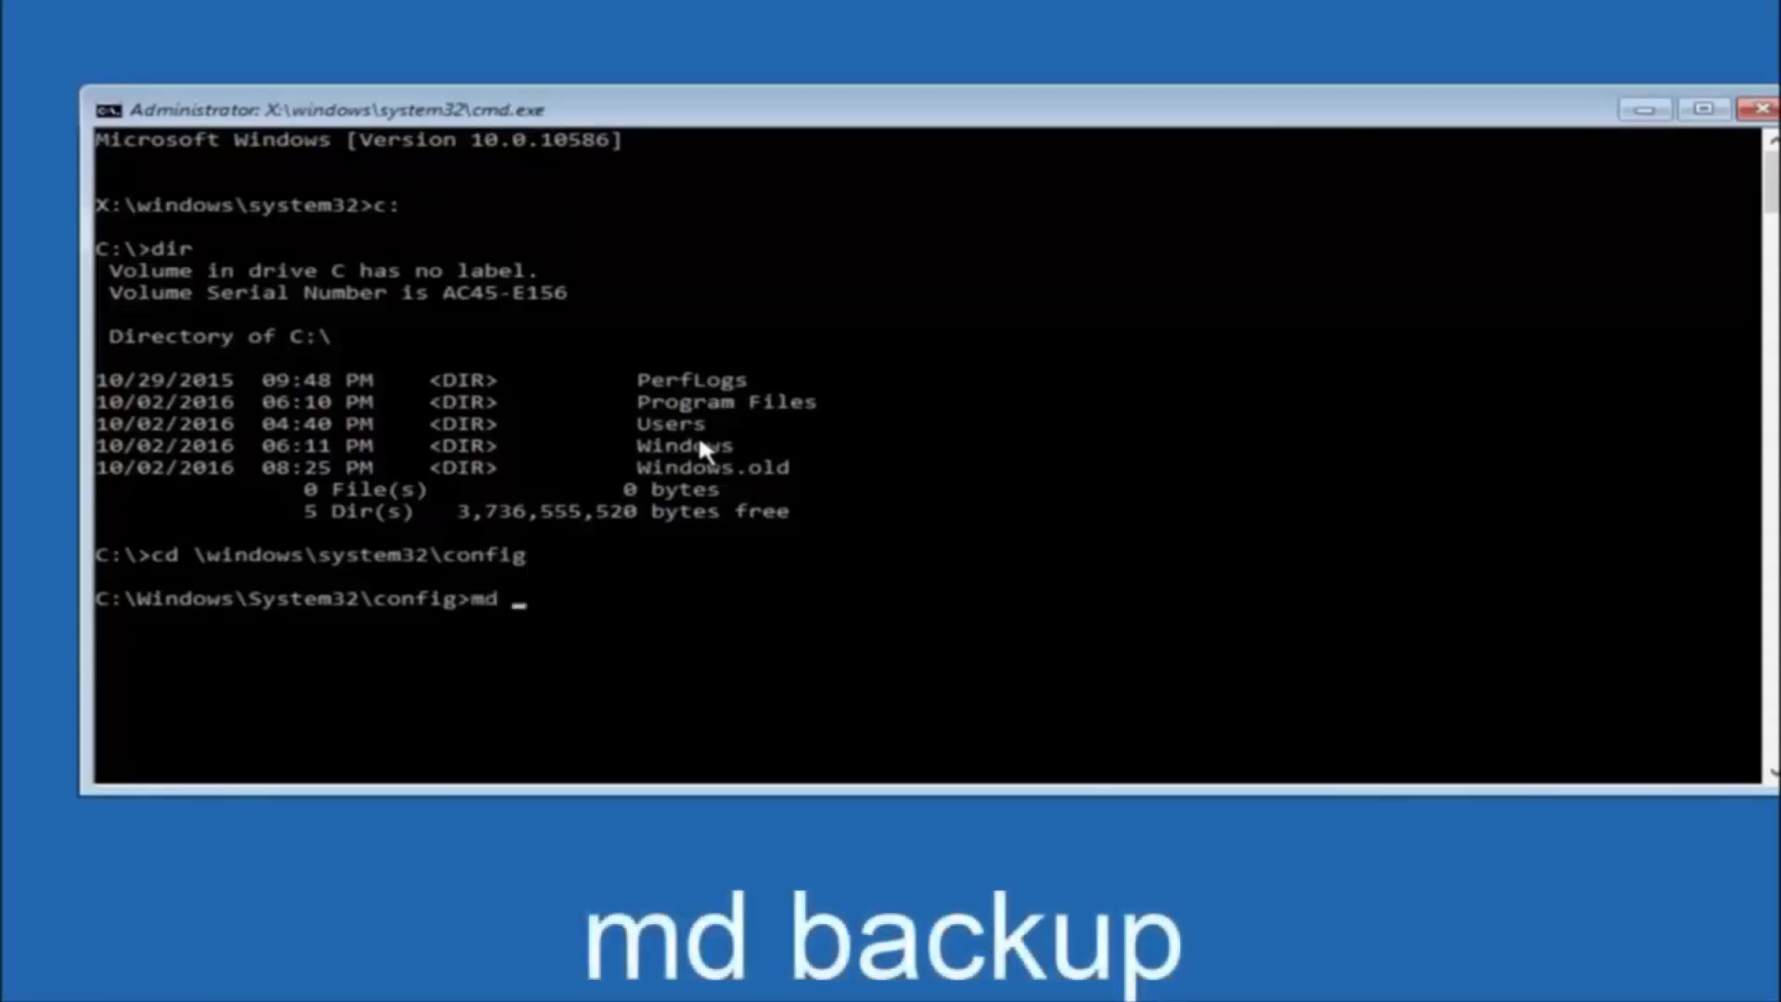
pyautogui.write(' backup')
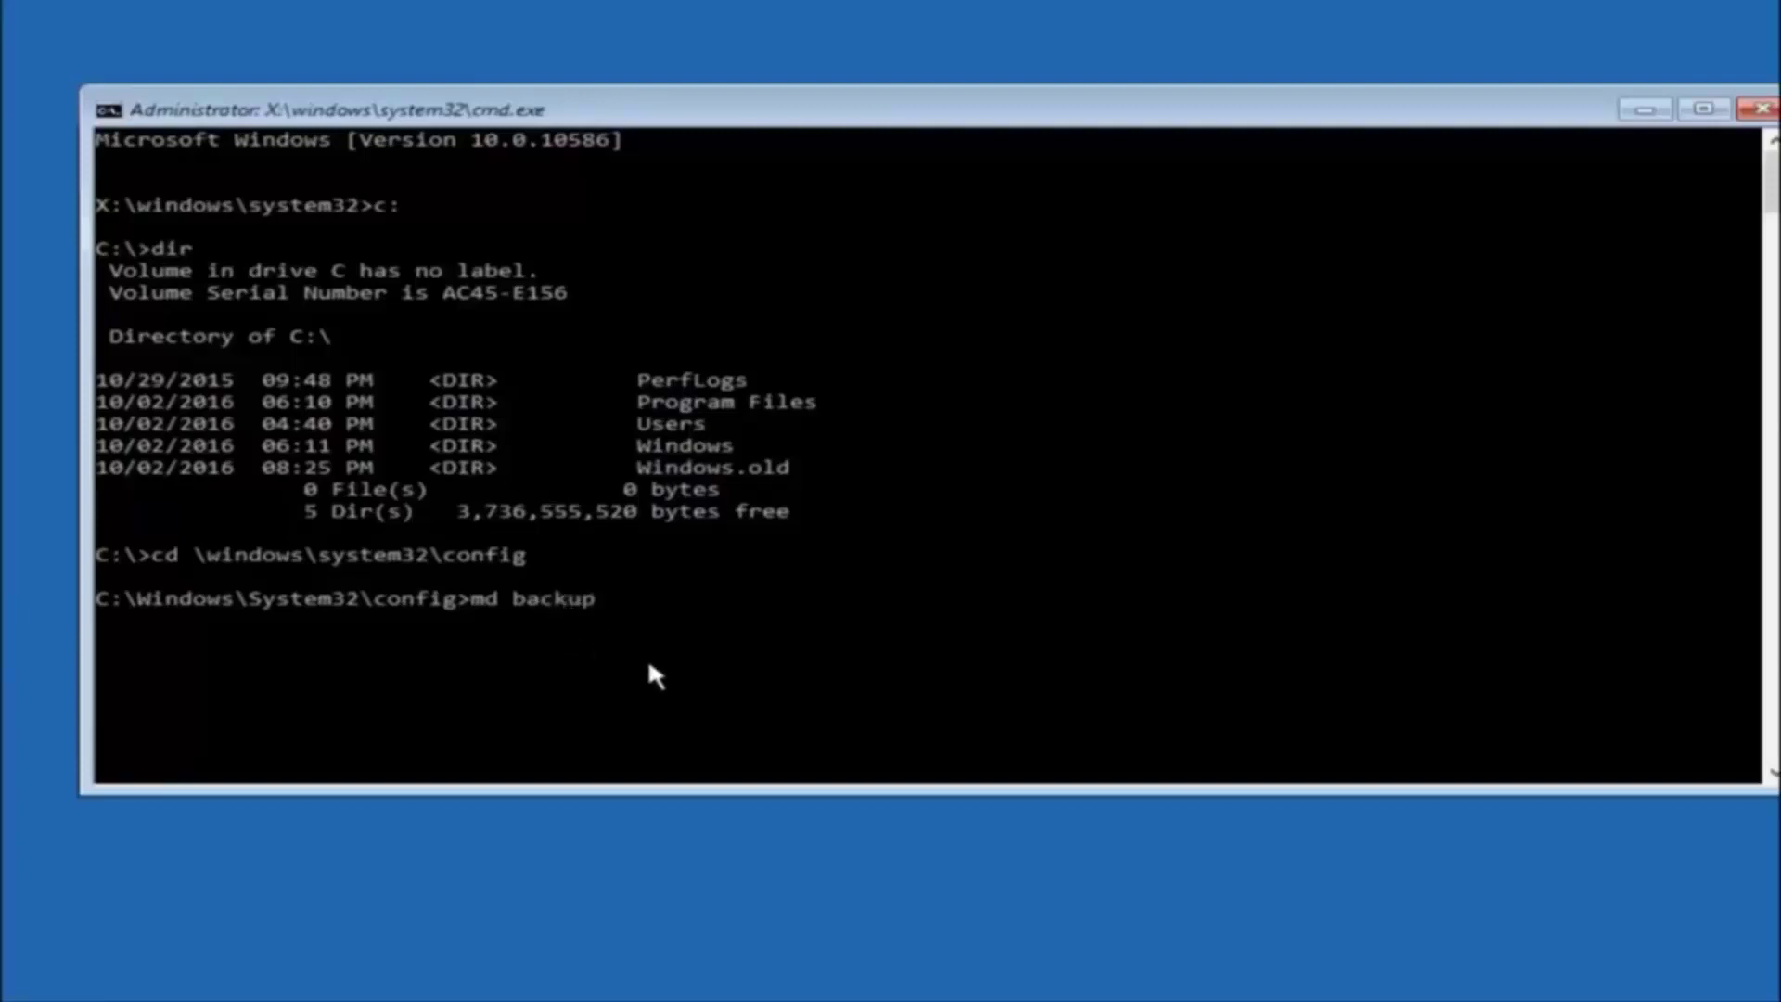
# Run md backup to create the backup folder inside the config folder
pyautogui.press('Return')
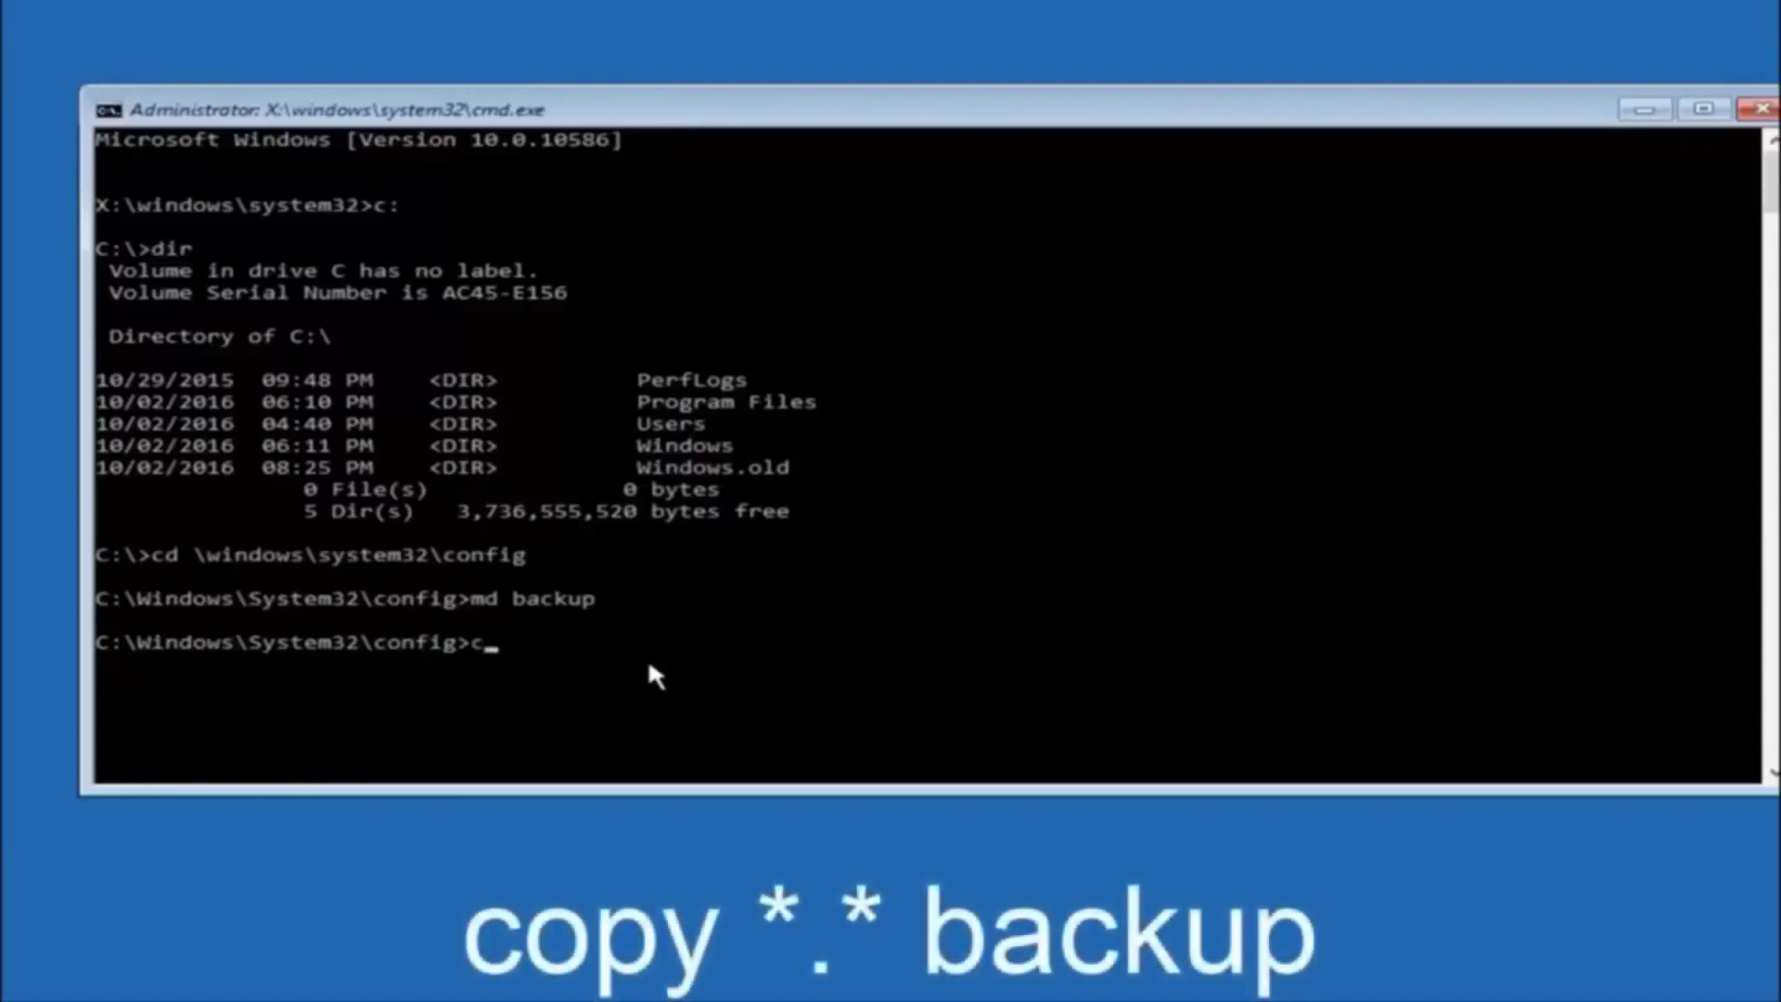
pyautogui.write('copy')
pyautogui.write(' *')
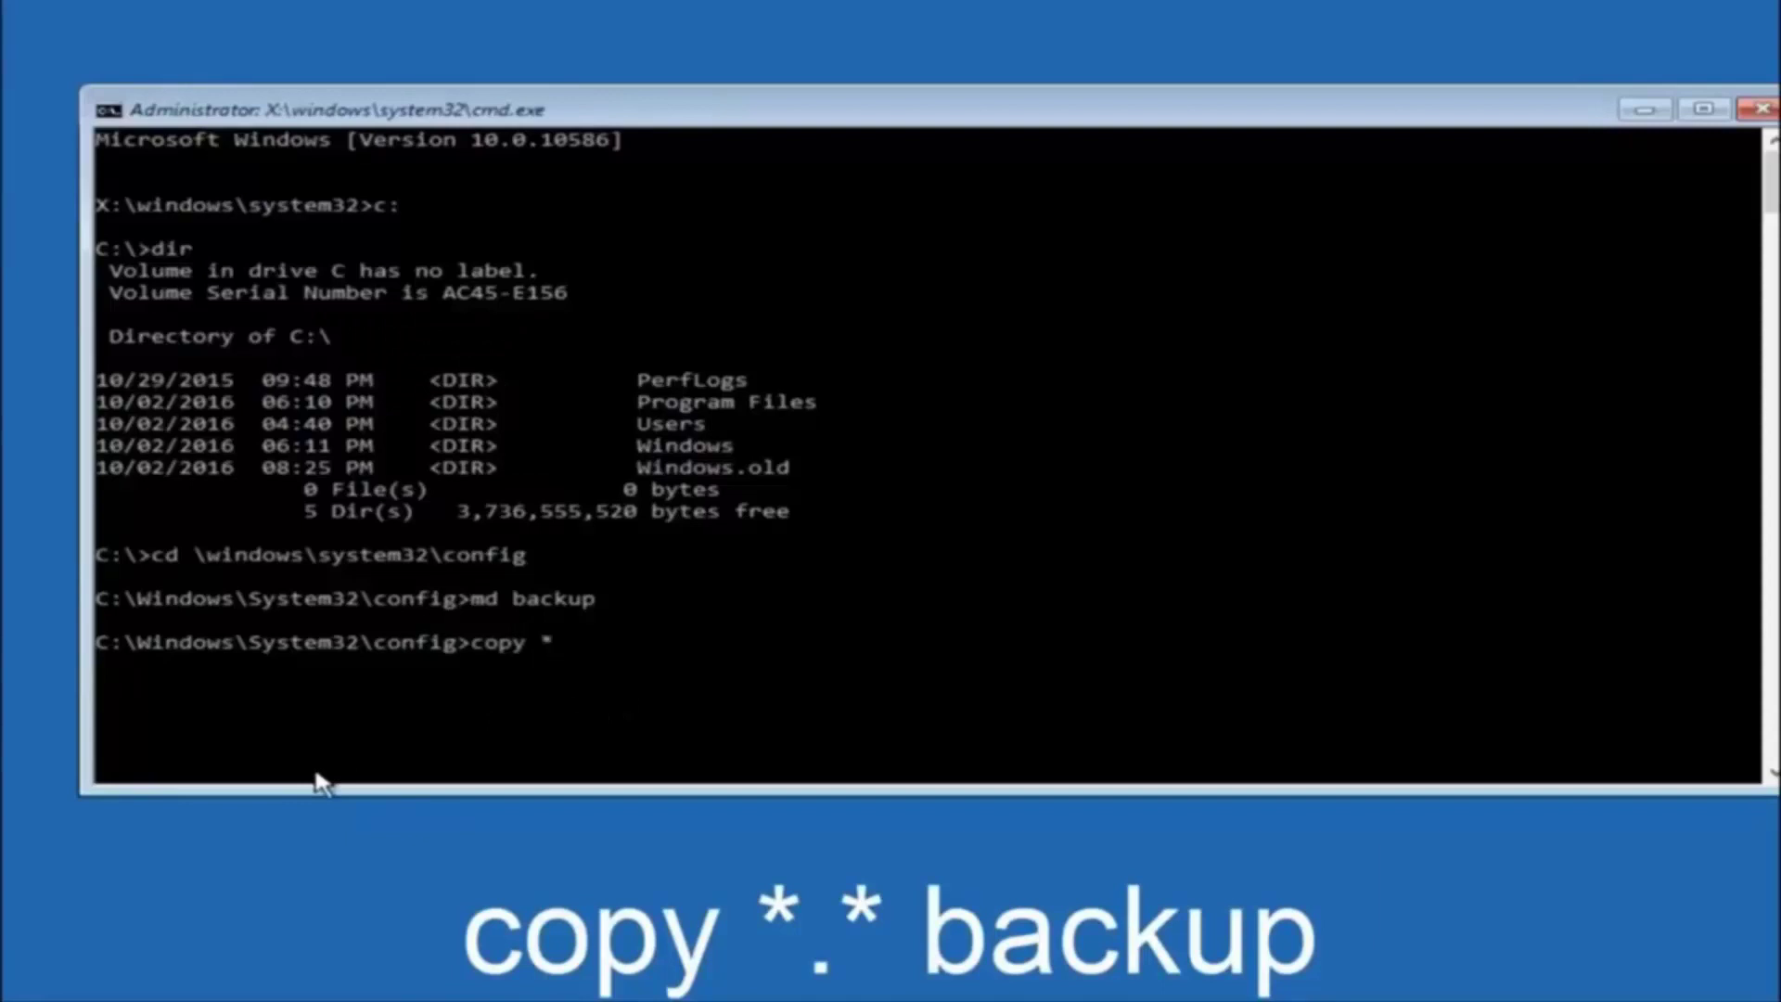
pyautogui.write('.')
pyautogui.write('*')
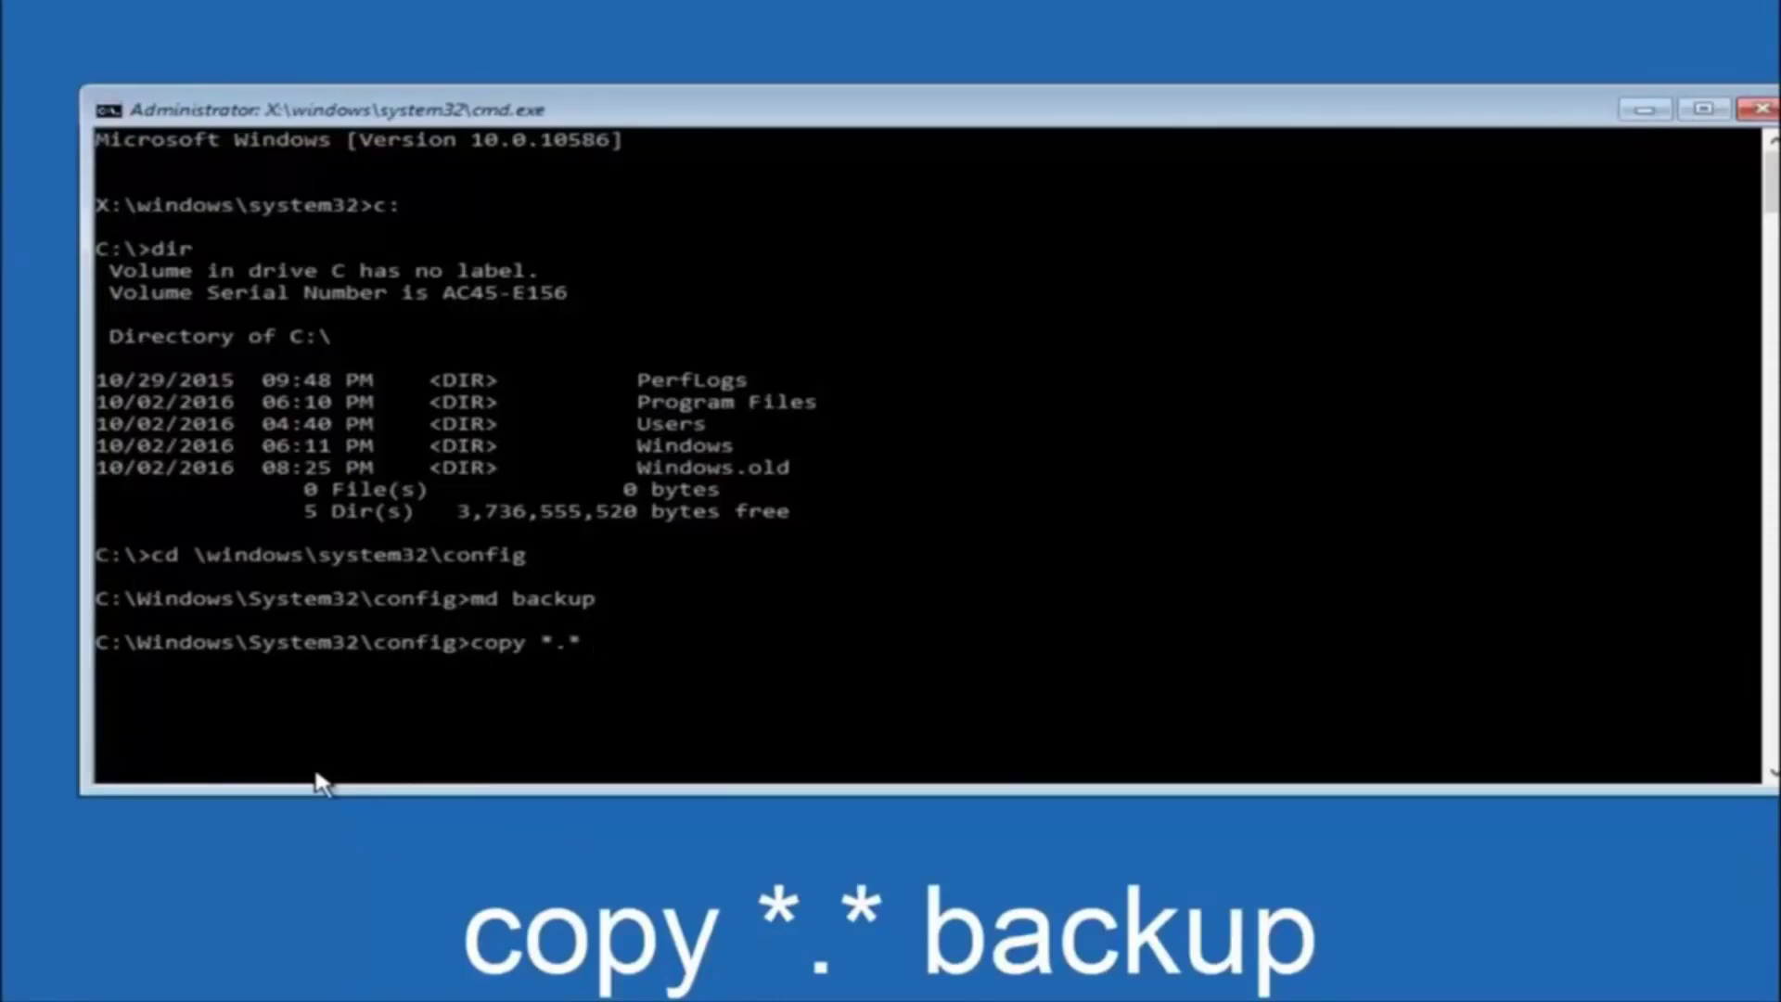
pyautogui.write(' backup')
# Run copy *.* backup to copy all ten config hive files into the backup folder
pyautogui.press('Return')
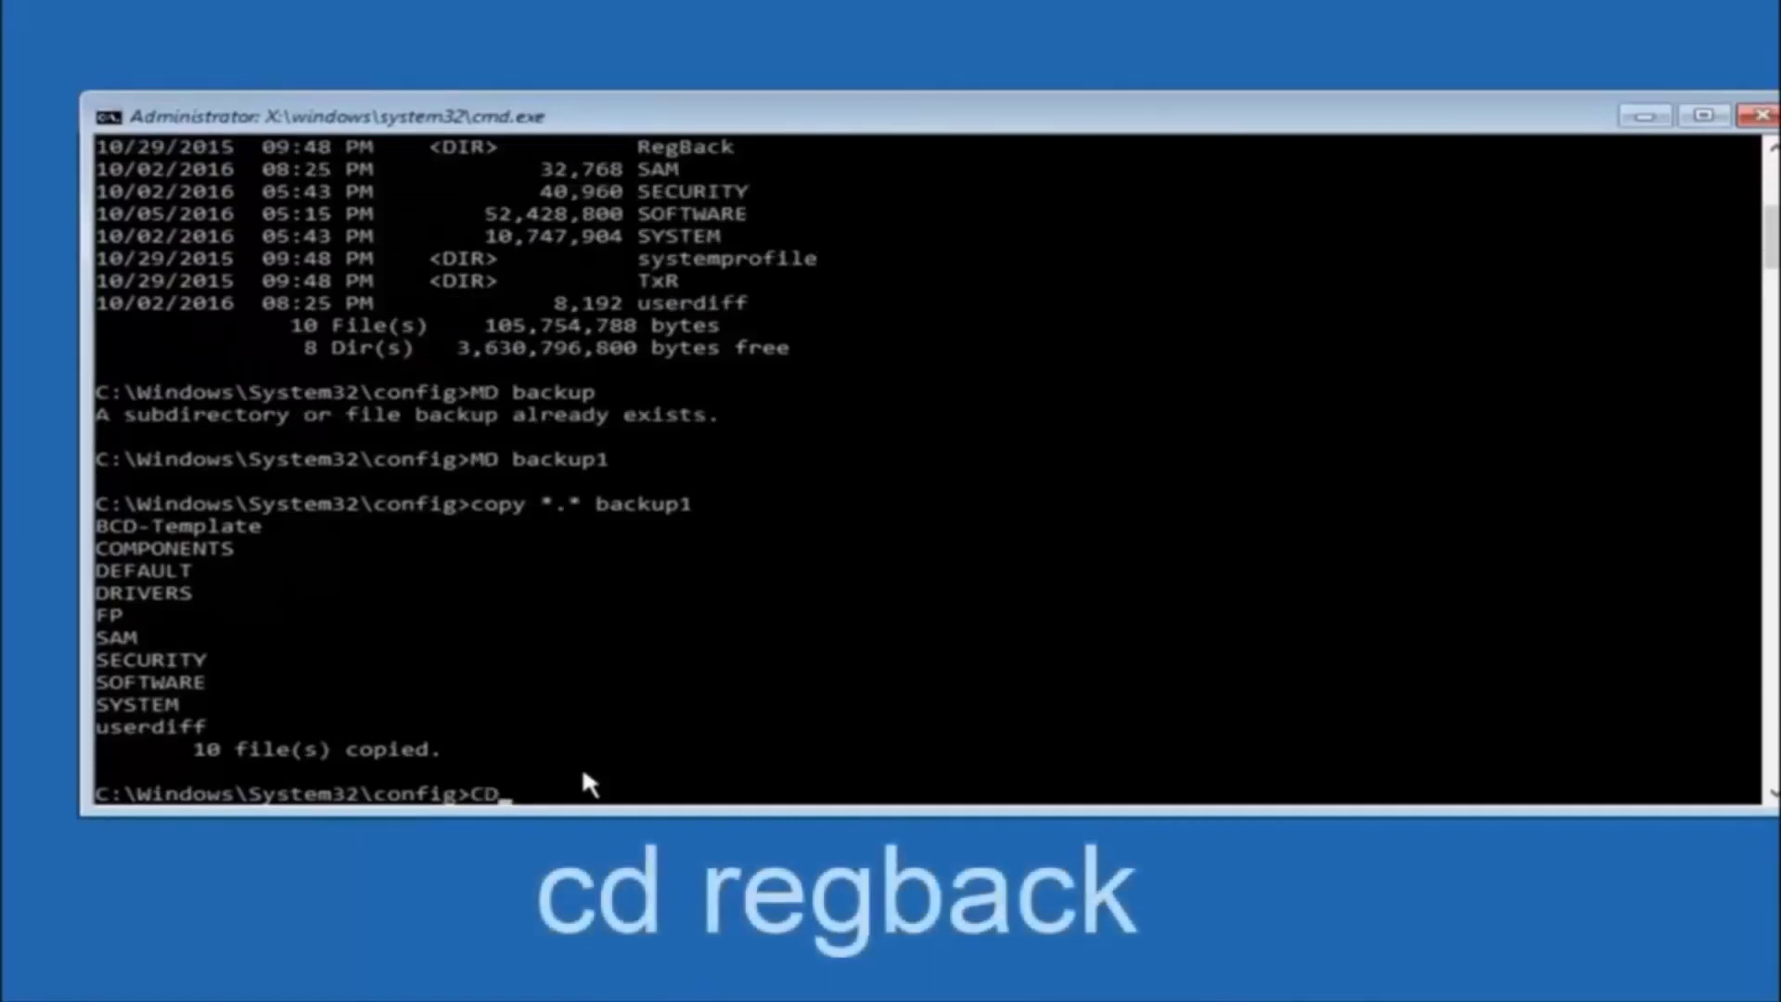
pyautogui.write('D regba')
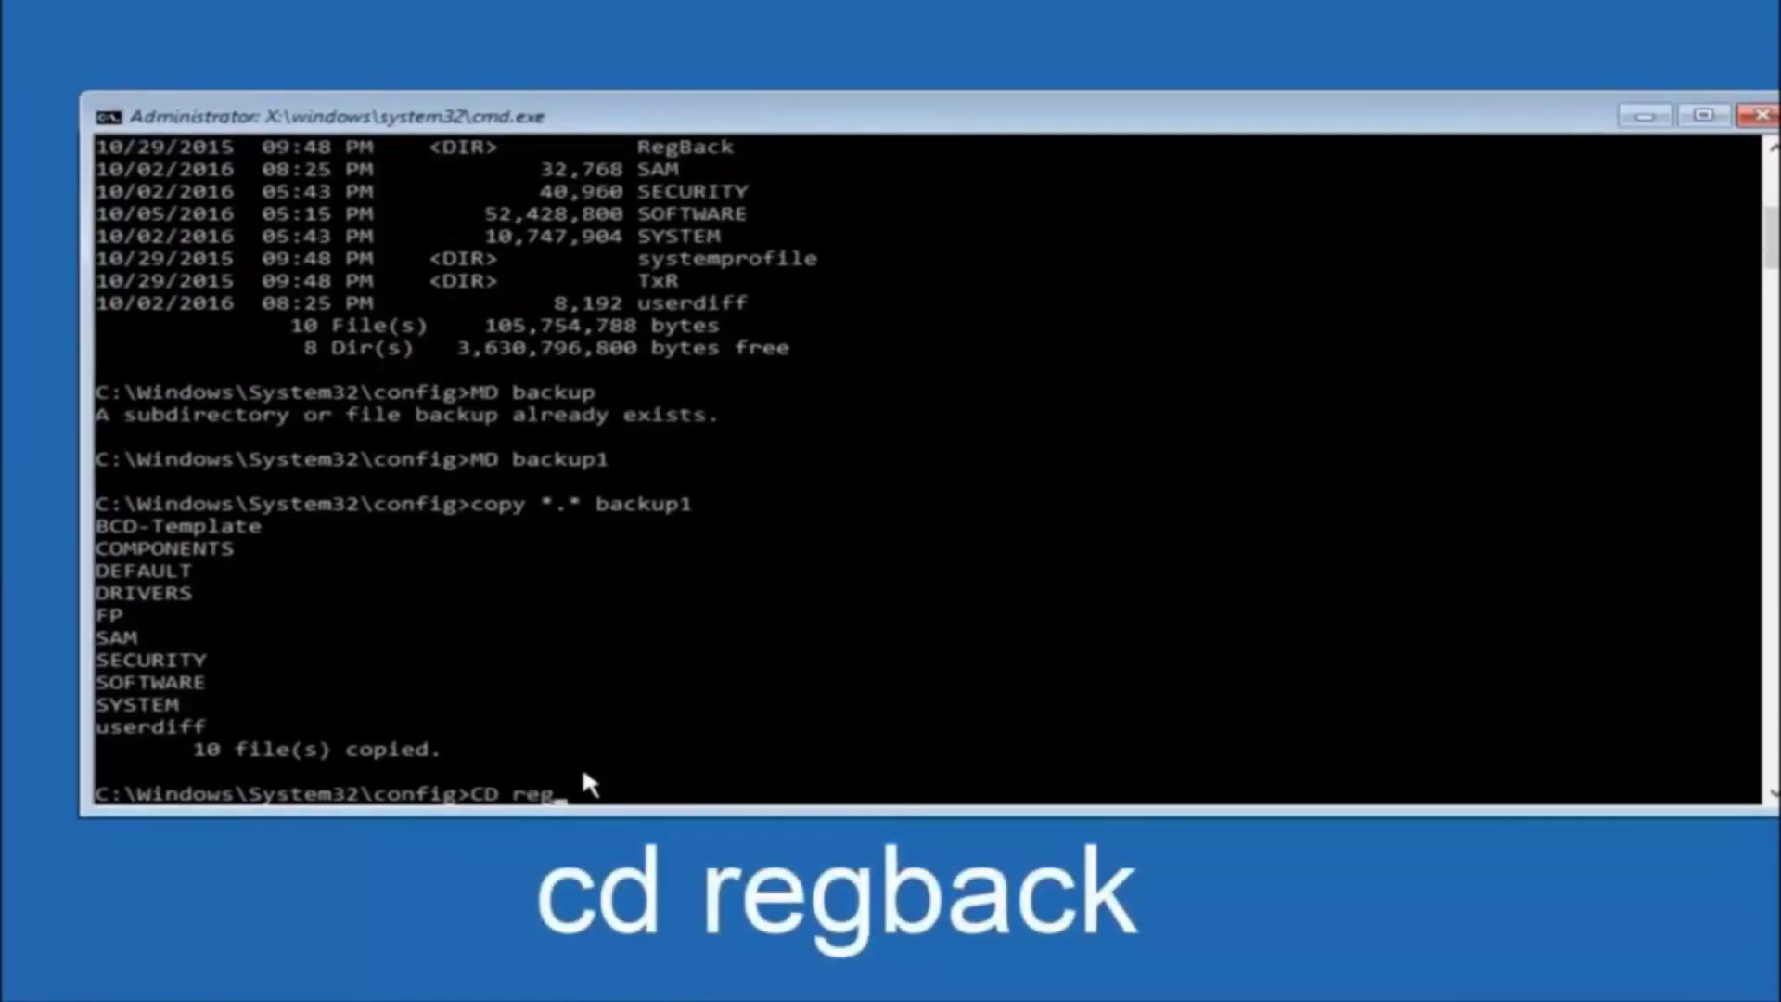
pyautogui.write('ck')
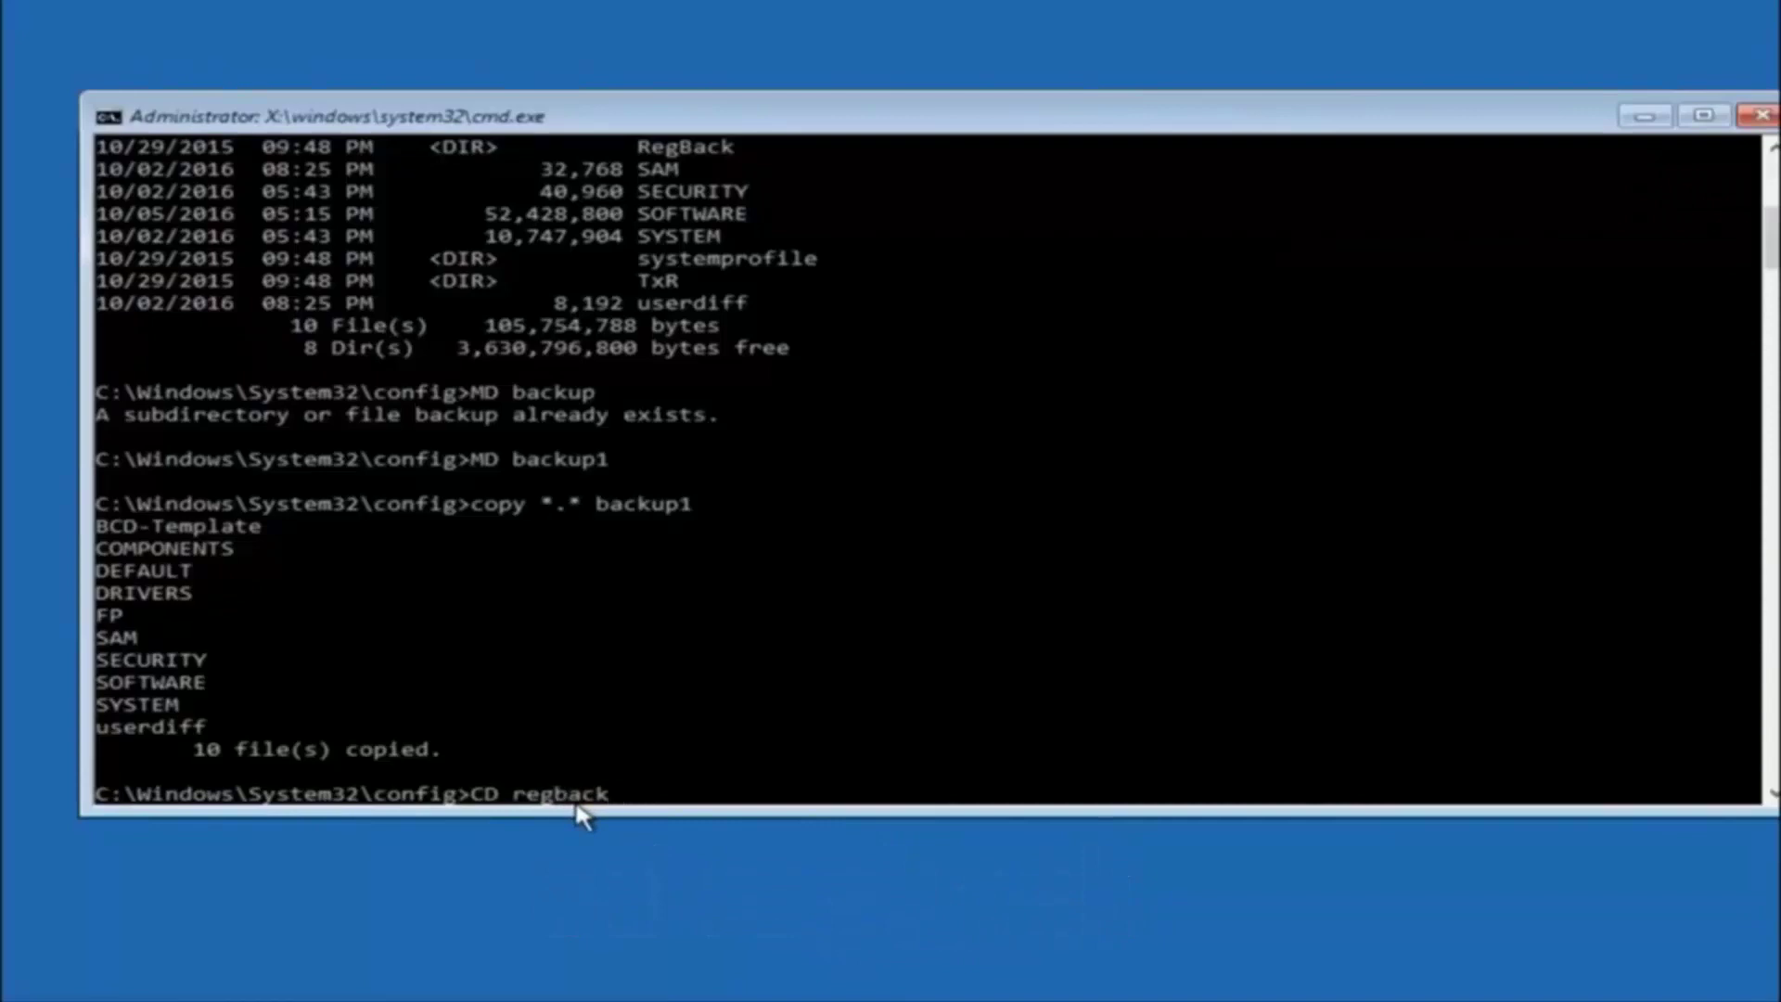
# Change into RegBack and list its five zero-byte hive files with dir
pyautogui.press('Return')
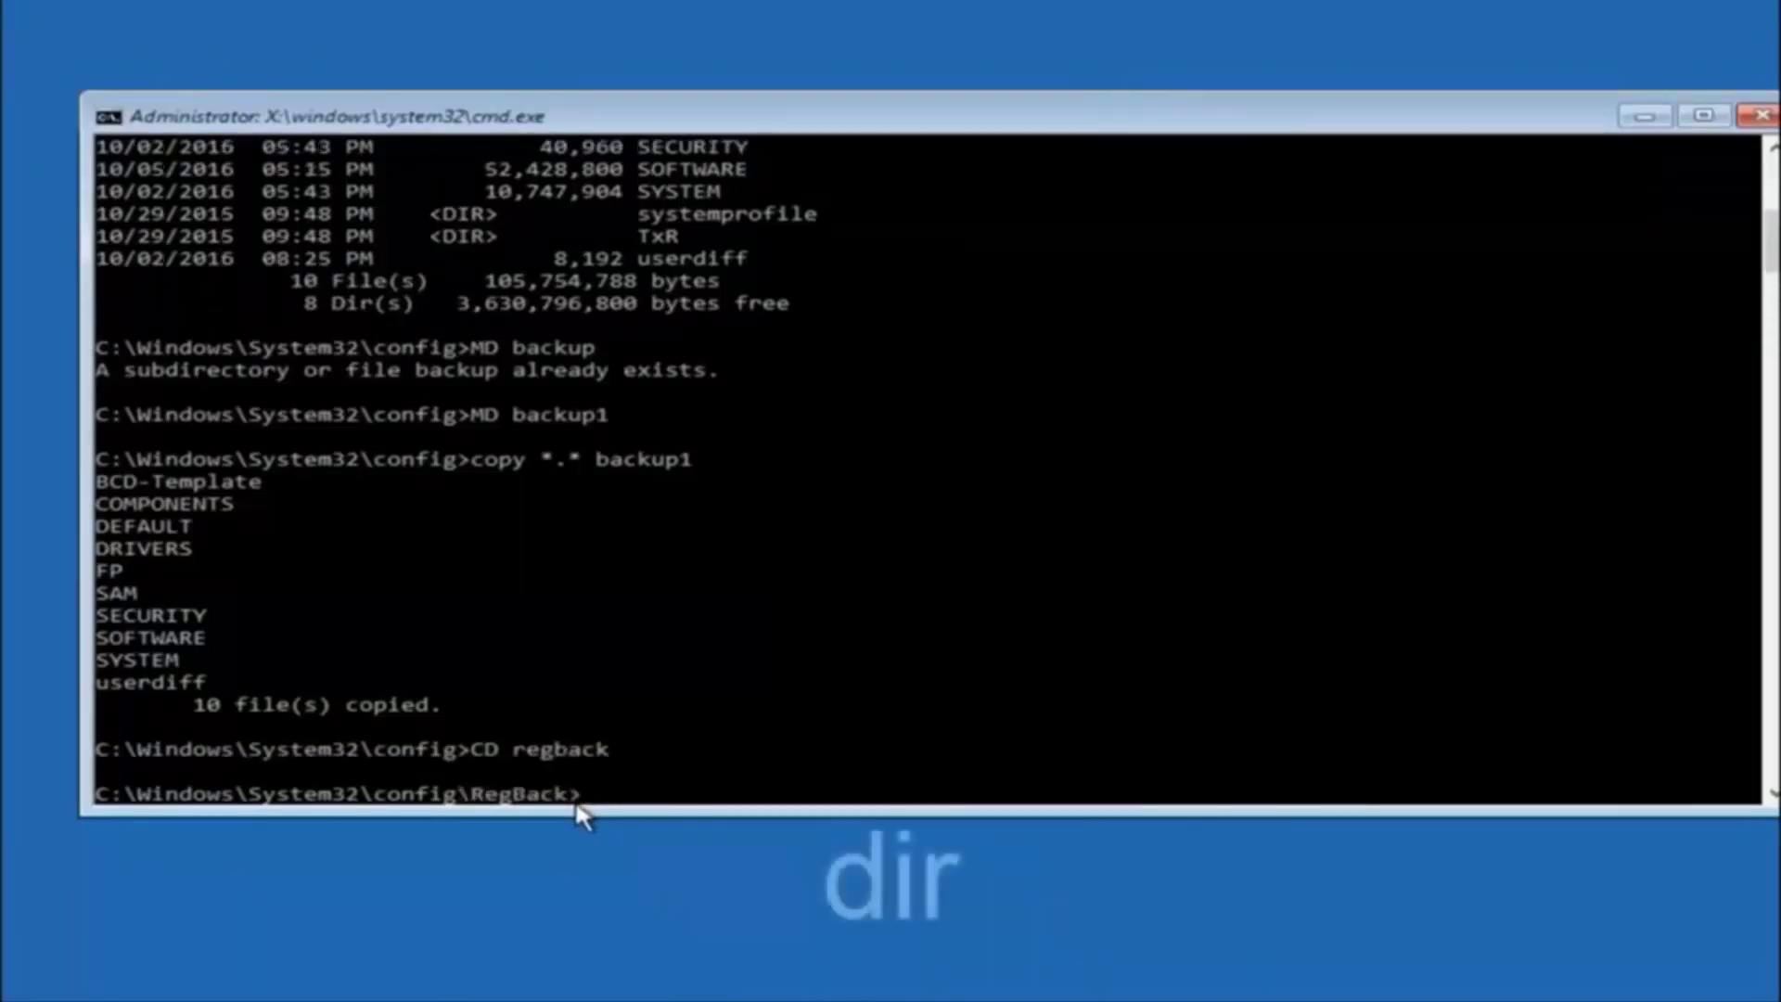
pyautogui.write('dir')
pyautogui.press('Return')
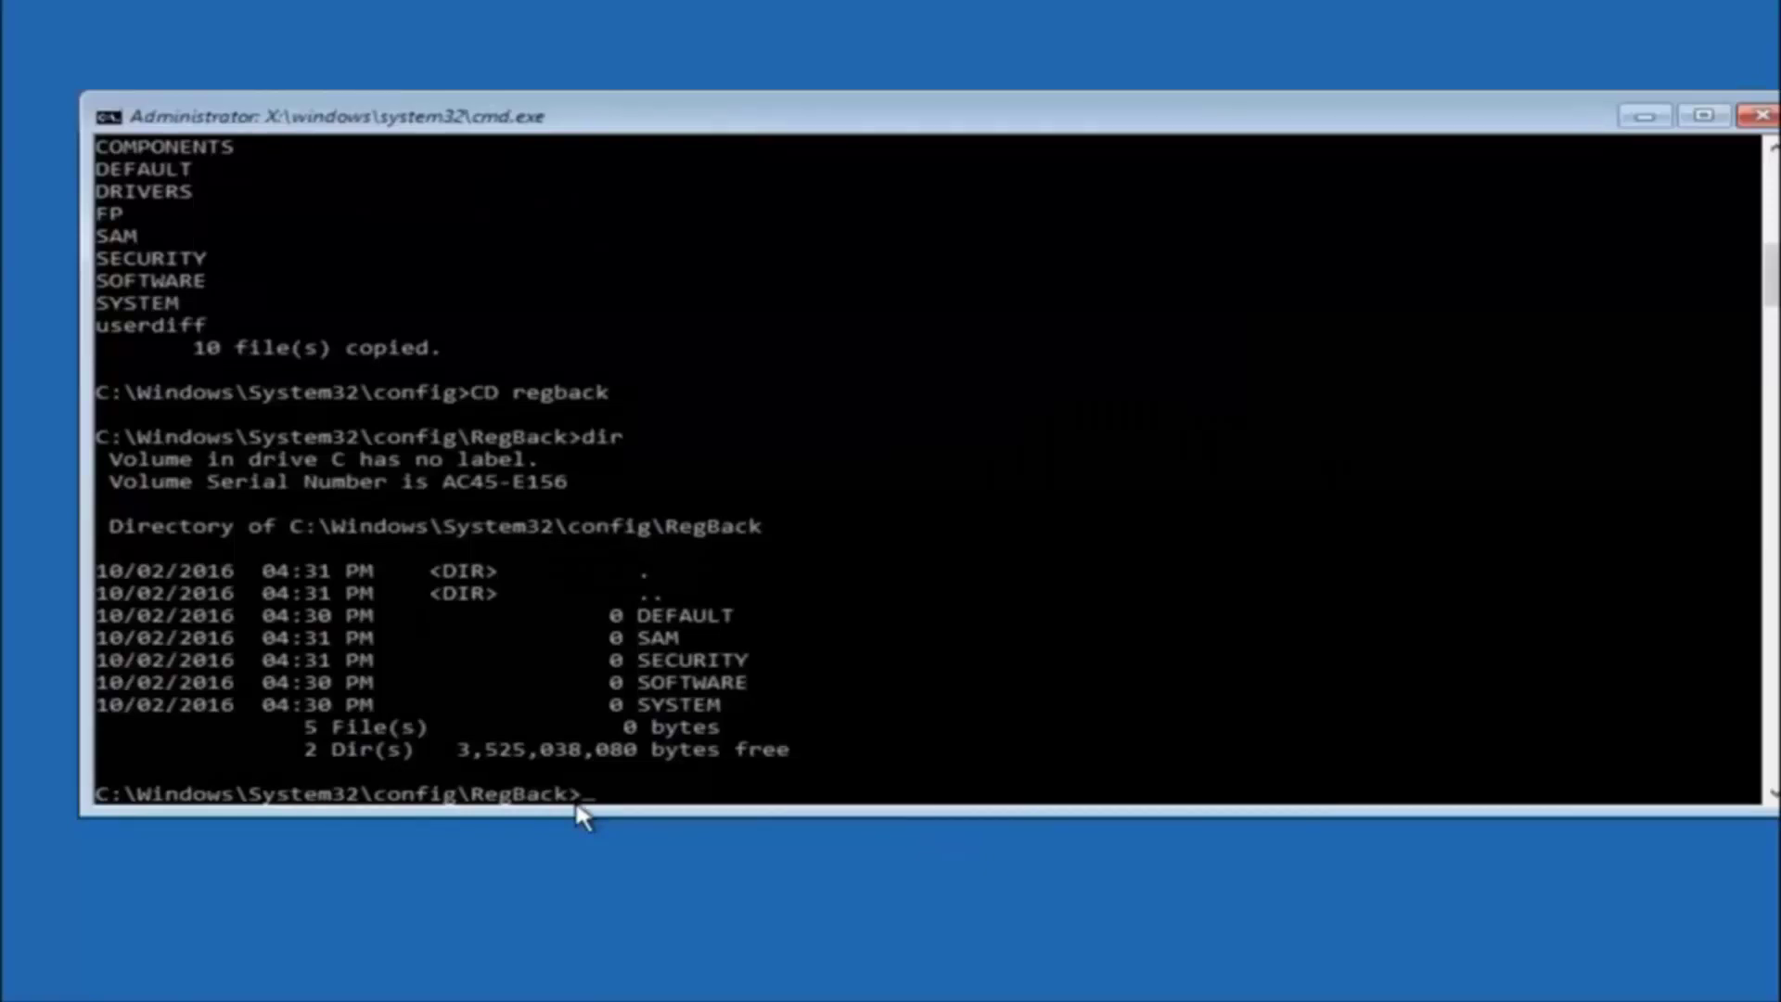
pyautogui.write('copy')
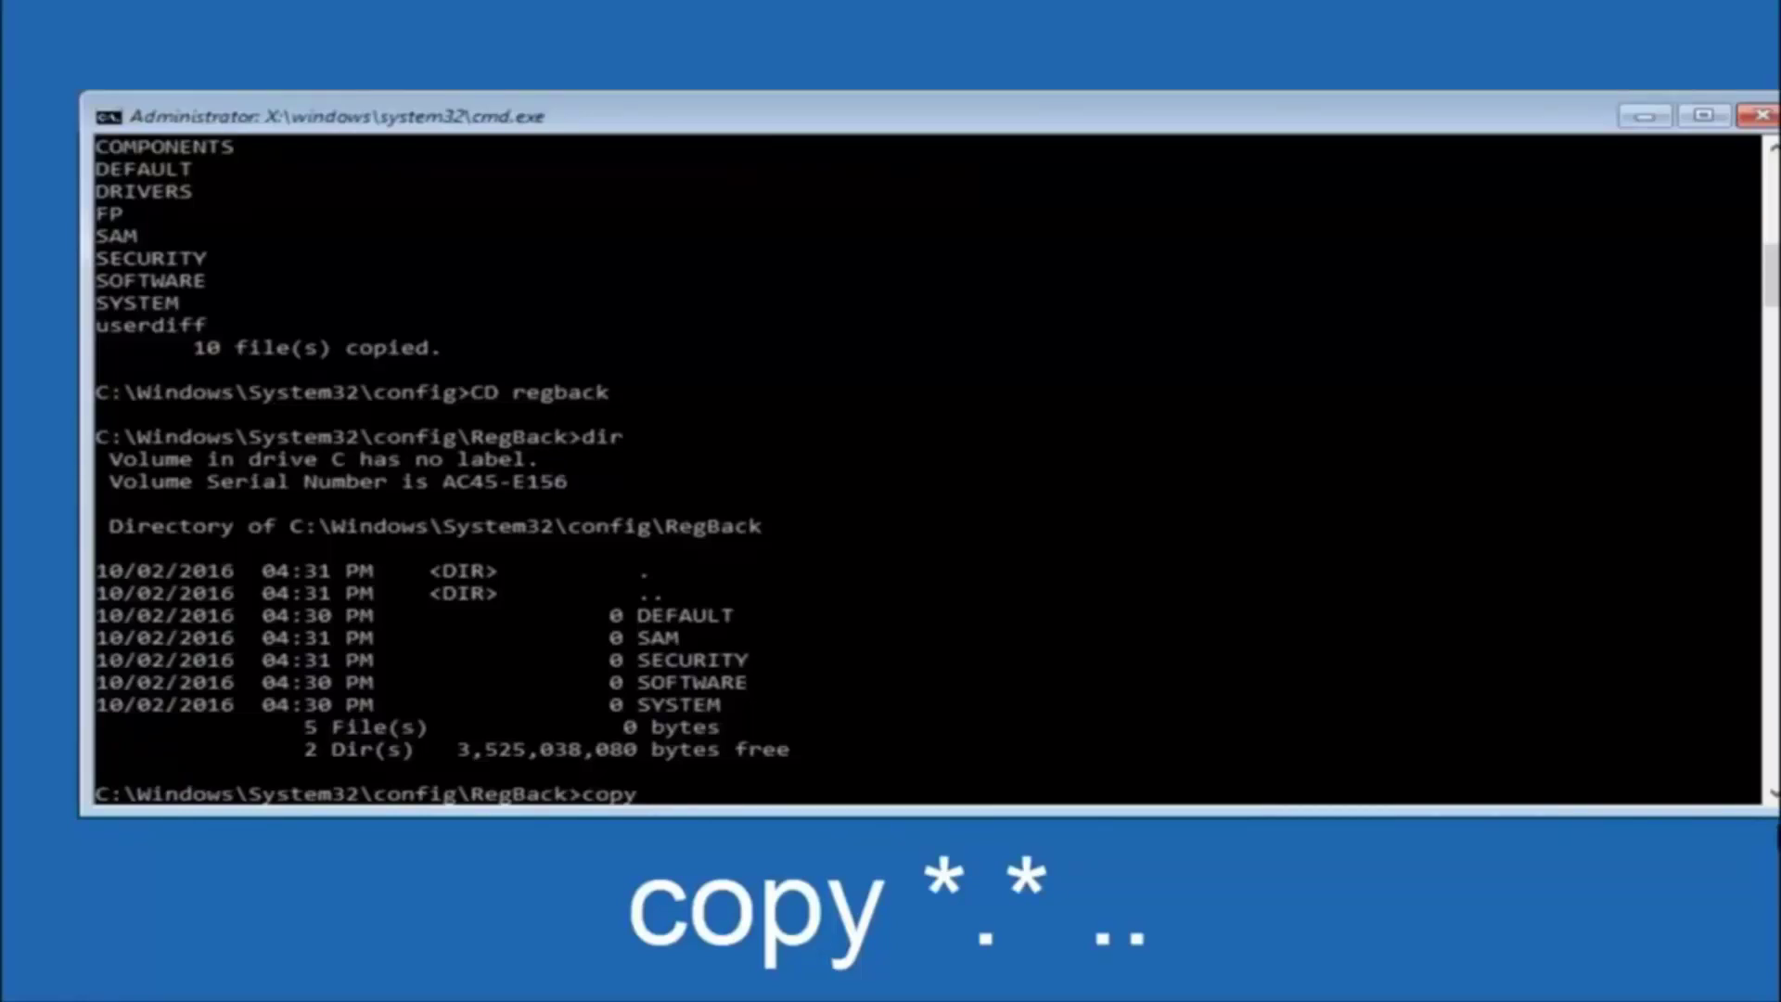
# Run copy *.* .. from RegBack and answer All to overwrite the config hives
pyautogui.click(659, 798)
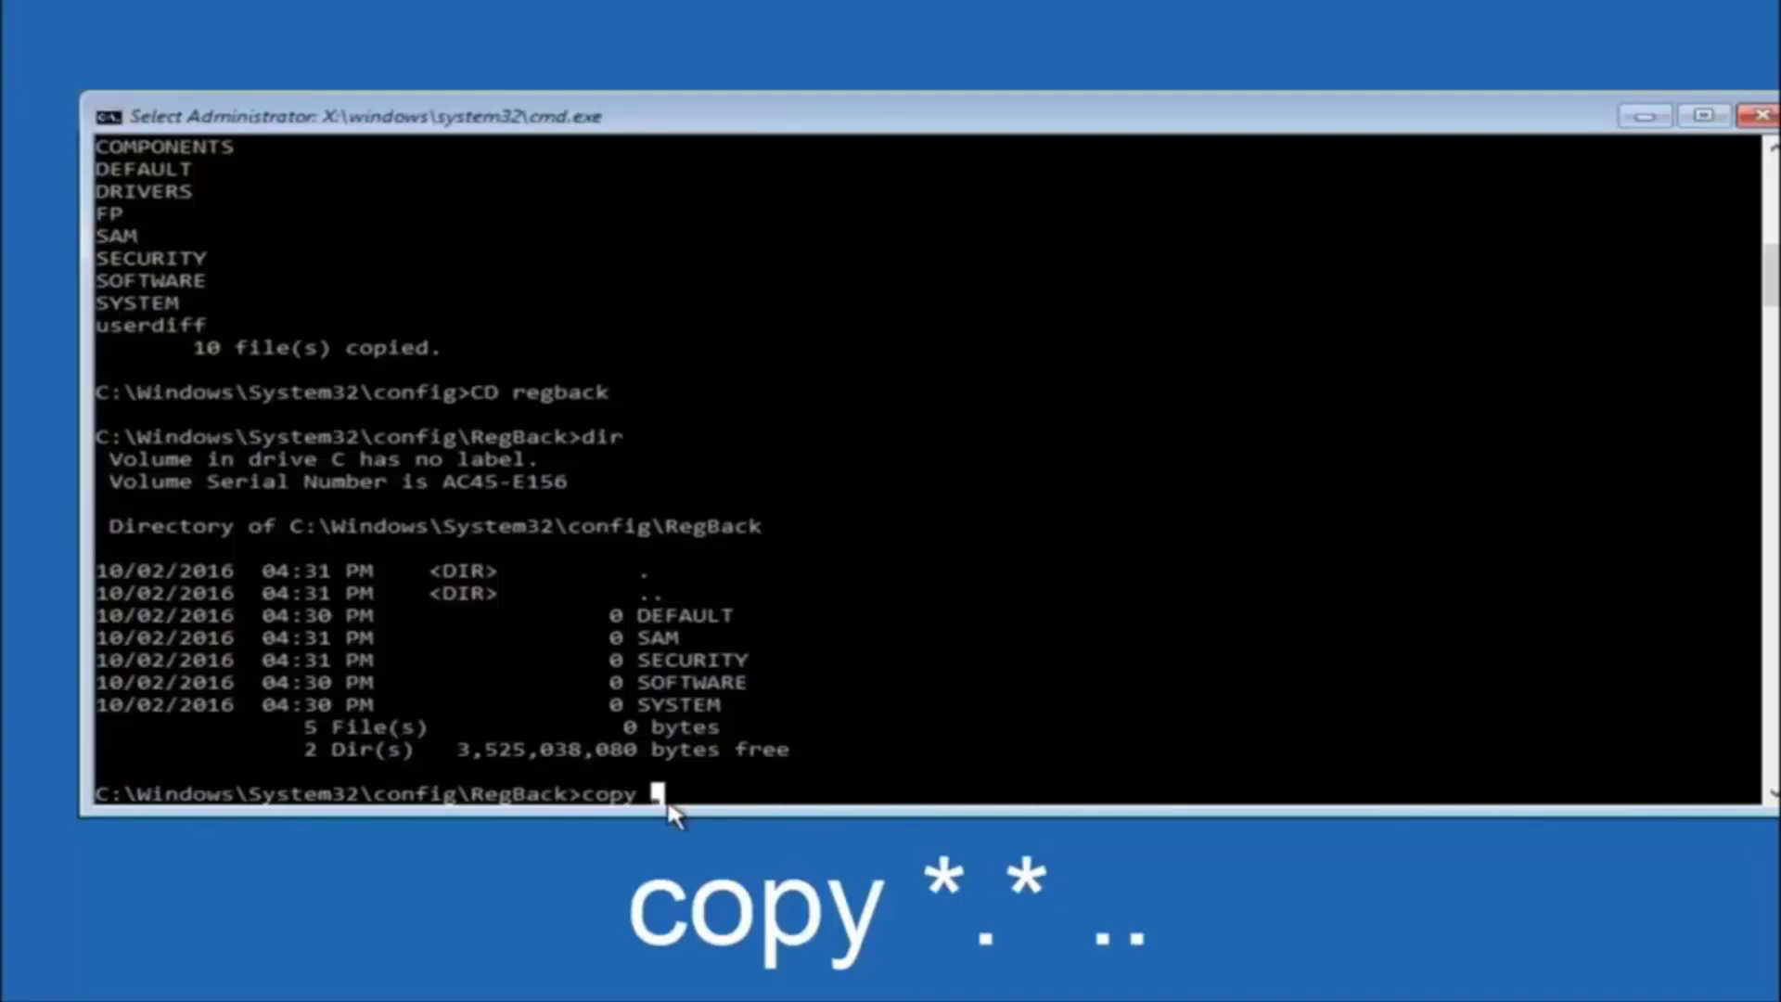
pyautogui.write('*.')
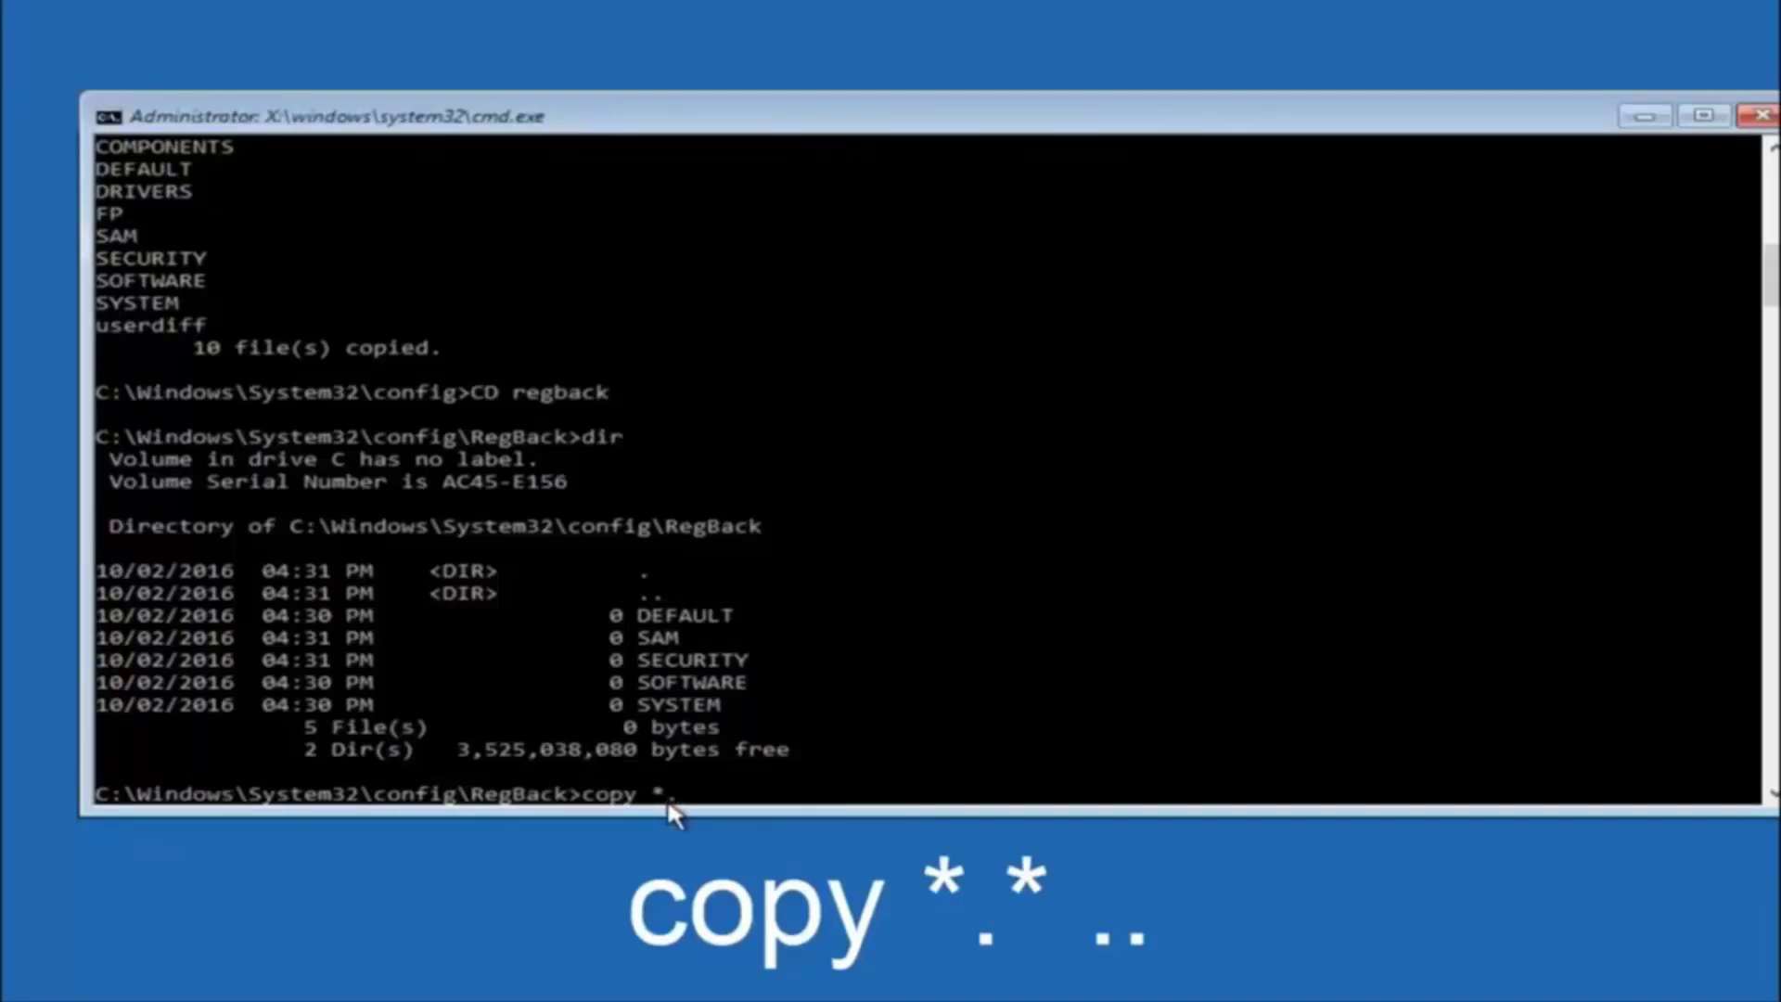
pyautogui.write('*')
pyautogui.press('Return')
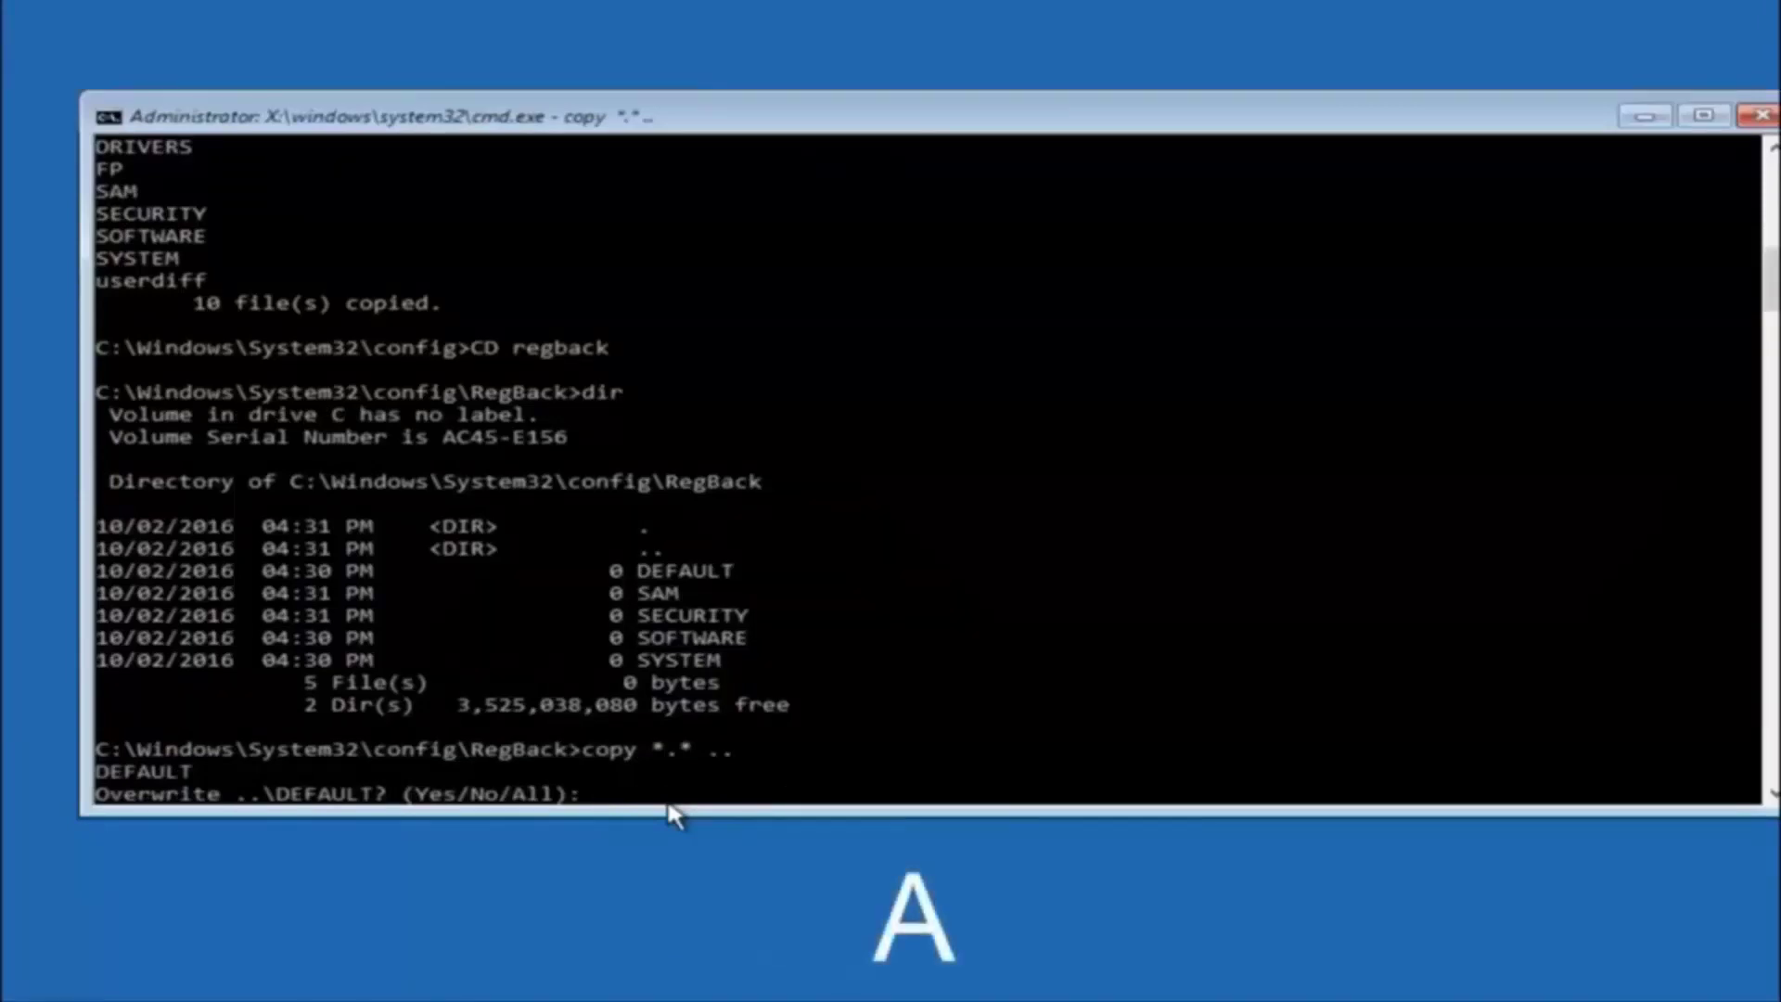
pyautogui.write('A')
pyautogui.press('Return')
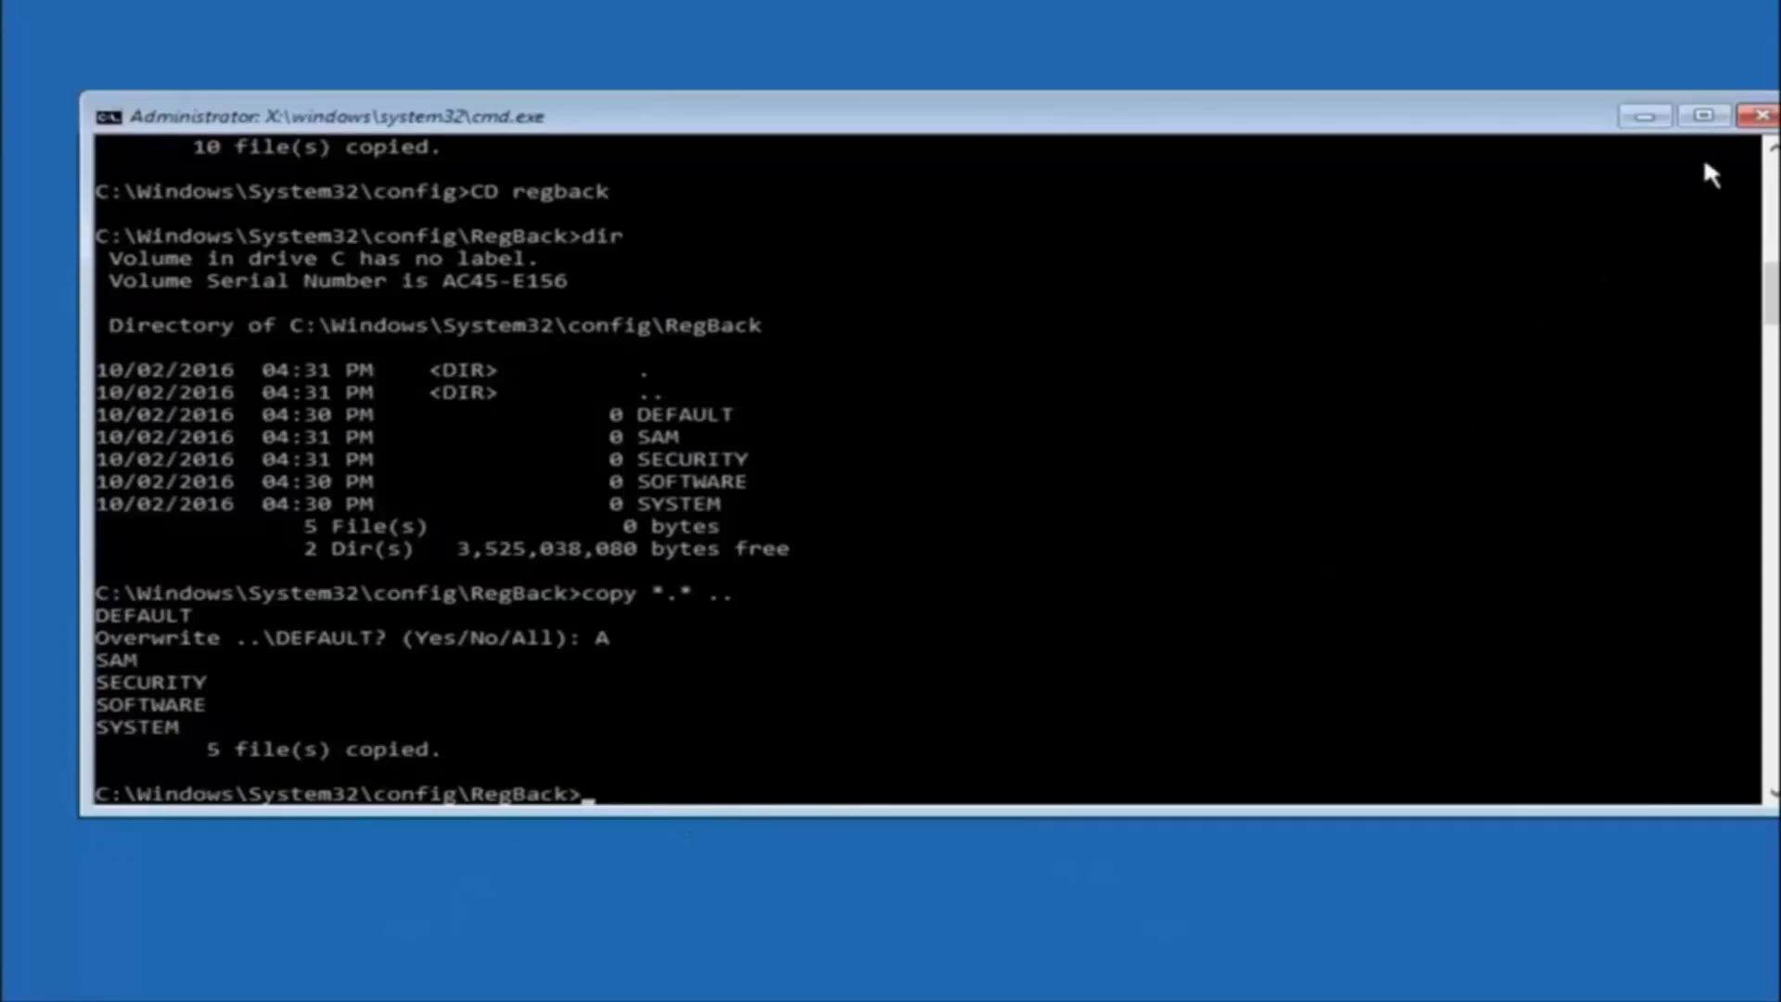
# Close the Command Prompt window, returning to the Choose an option menu
pyautogui.click(1759, 116)
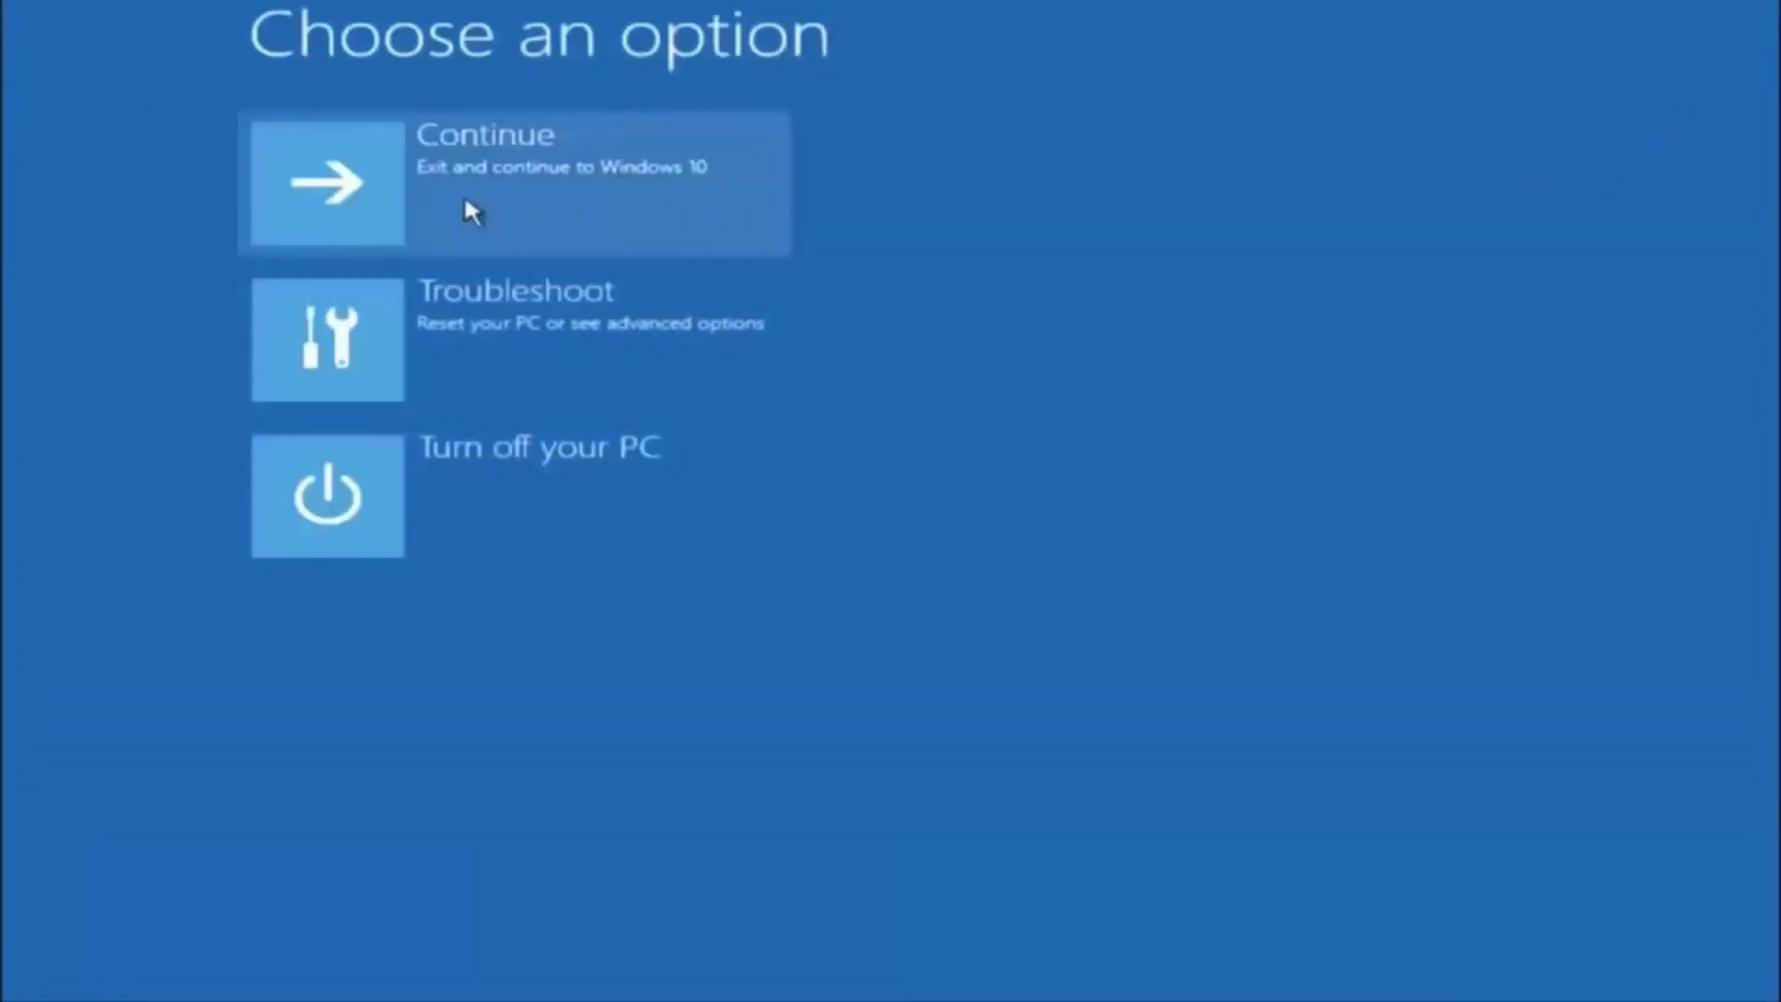